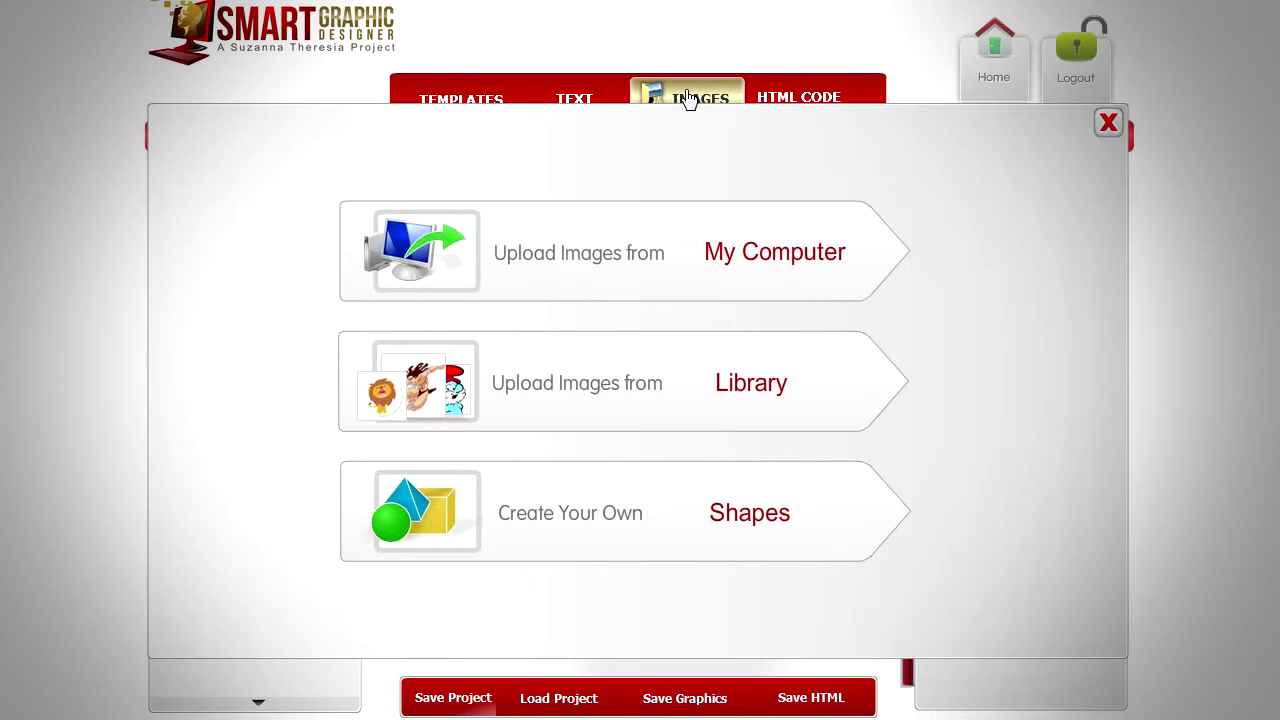
# Add an enlarged circle shape with a lime green fill and a white border
pyautogui.click(732, 513)
pyautogui.click(630, 216)
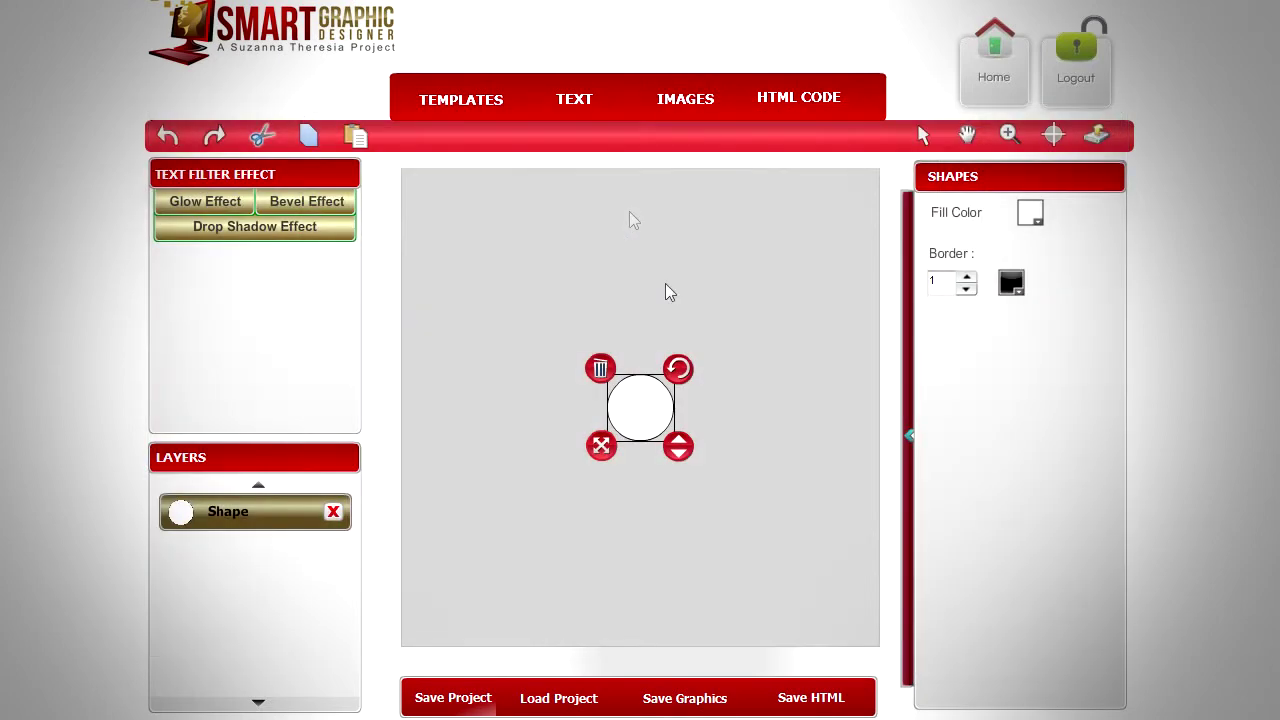
pyautogui.click(601, 447)
pyautogui.click(1030, 215)
pyautogui.click(1000, 252)
pyautogui.click(1011, 283)
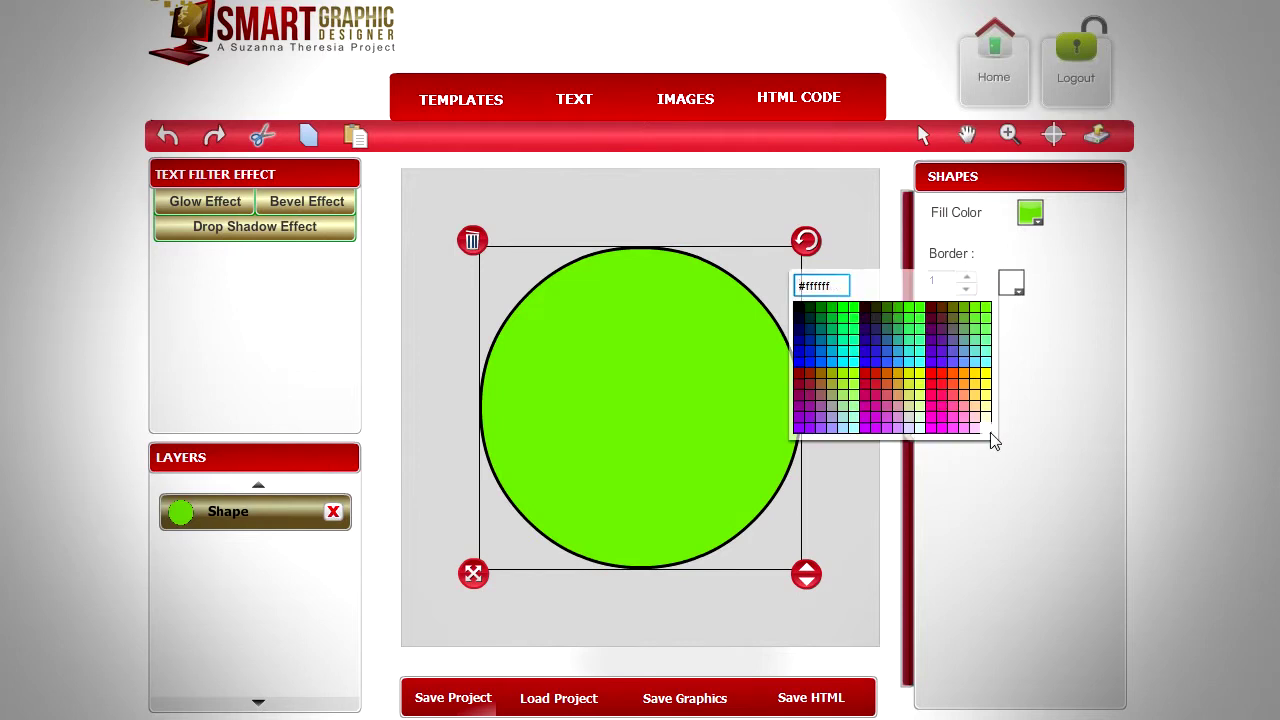
pyautogui.click(989, 431)
# Enlarge the lime green circle further and move it into the lower-right corner of the canvas as a hill
pyautogui.moveTo(481, 592); pyautogui.dragTo(785, 629)
pyautogui.moveTo(559, 648); pyautogui.dragTo(722, 551)
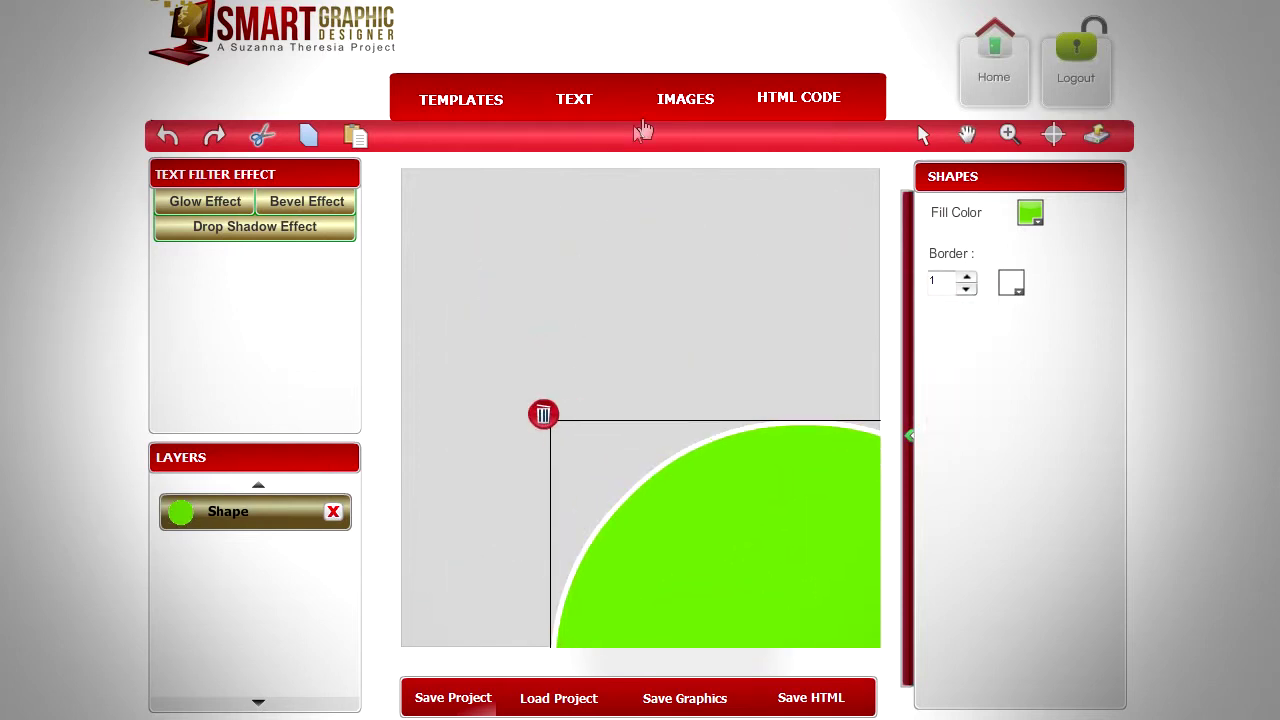
# Add a second circle shape, slightly enlarged, with a darker green fill and a white border
pyautogui.click(672, 110)
pyautogui.click(703, 503)
pyautogui.click(633, 218)
pyautogui.moveTo(600, 445); pyautogui.dragTo(578, 490)
pyautogui.click(1031, 214)
pyautogui.click(862, 238)
pyautogui.click(1011, 284)
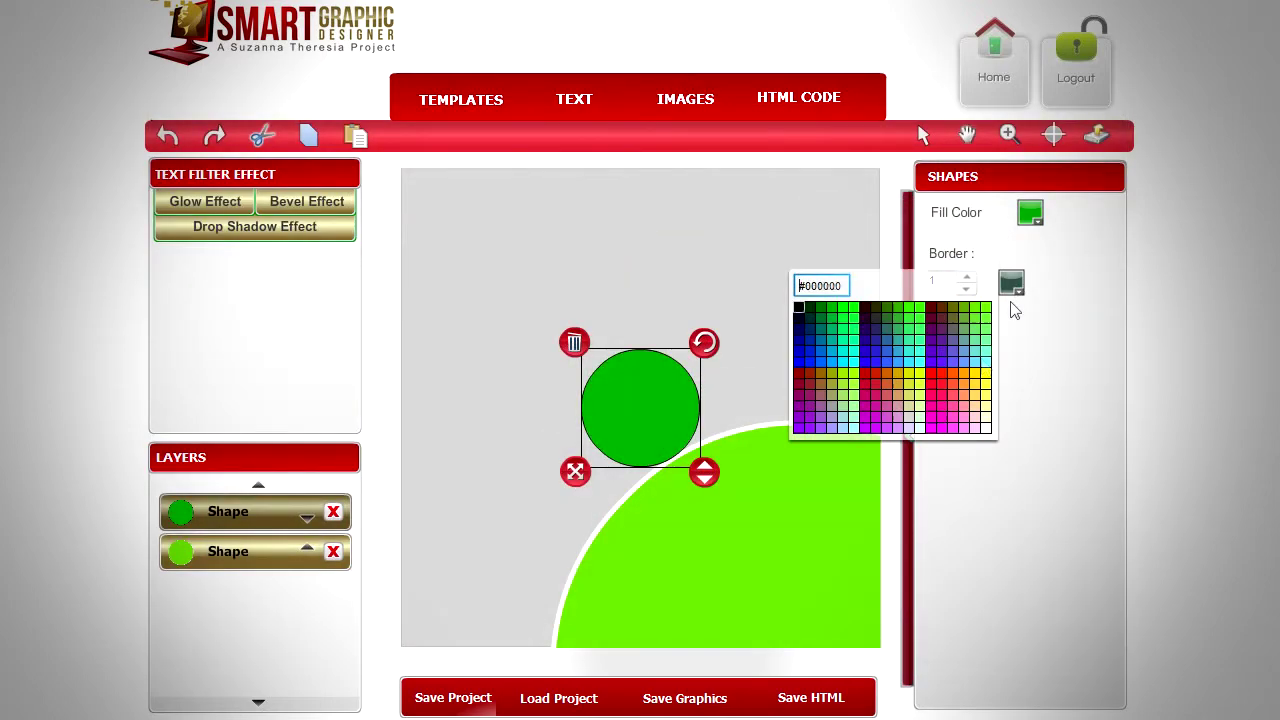
pyautogui.click(986, 428)
# Place the dark green circle behind the lime one as an enlarged hill in the lower-left corner of the canvas
pyautogui.moveTo(577, 484); pyautogui.dragTo(517, 620)
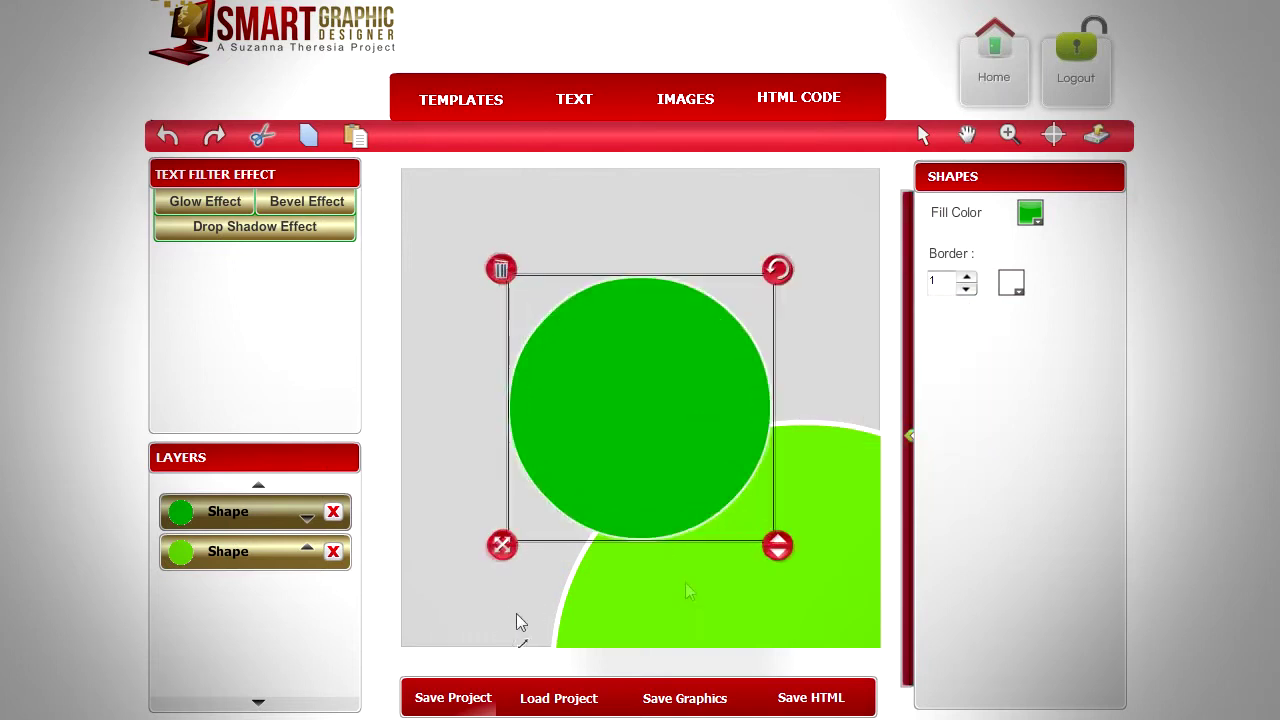
pyautogui.click(779, 556)
pyautogui.moveTo(500, 546); pyautogui.dragTo(458, 682)
pyautogui.moveTo(562, 401); pyautogui.dragTo(677, 322)
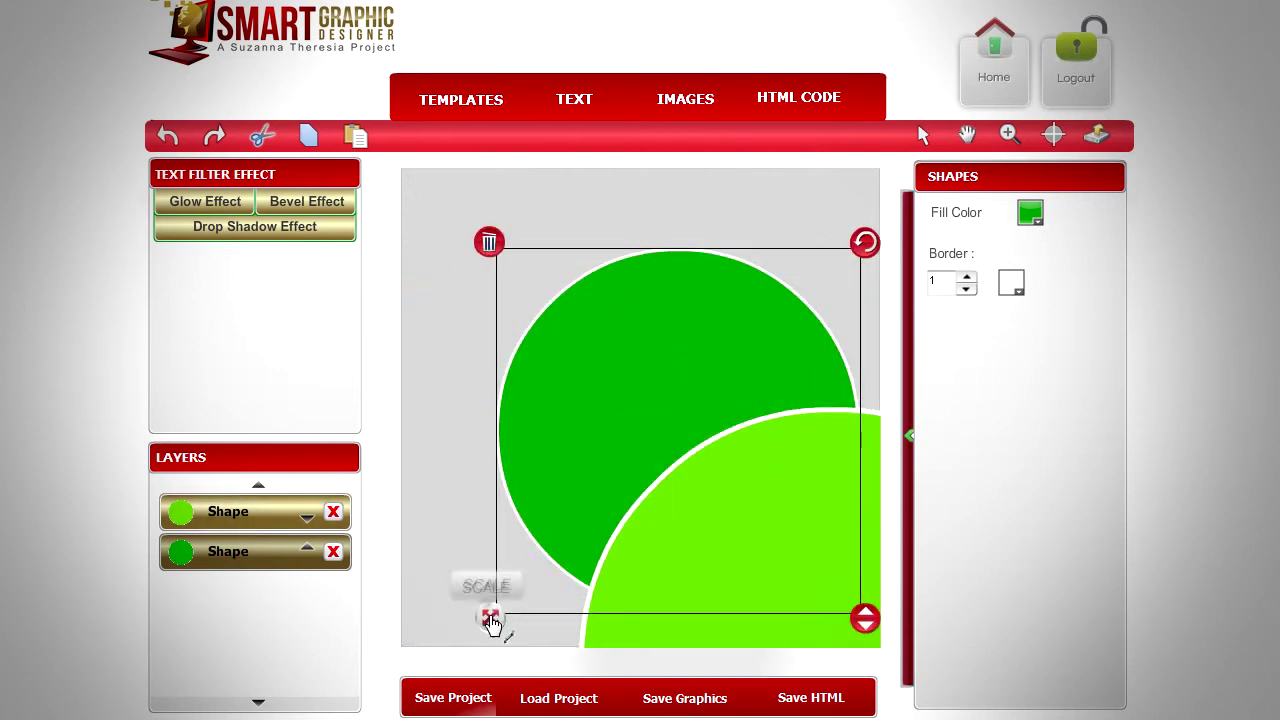
pyautogui.moveTo(491, 623); pyautogui.dragTo(430, 690)
pyautogui.moveTo(663, 337); pyautogui.dragTo(490, 610)
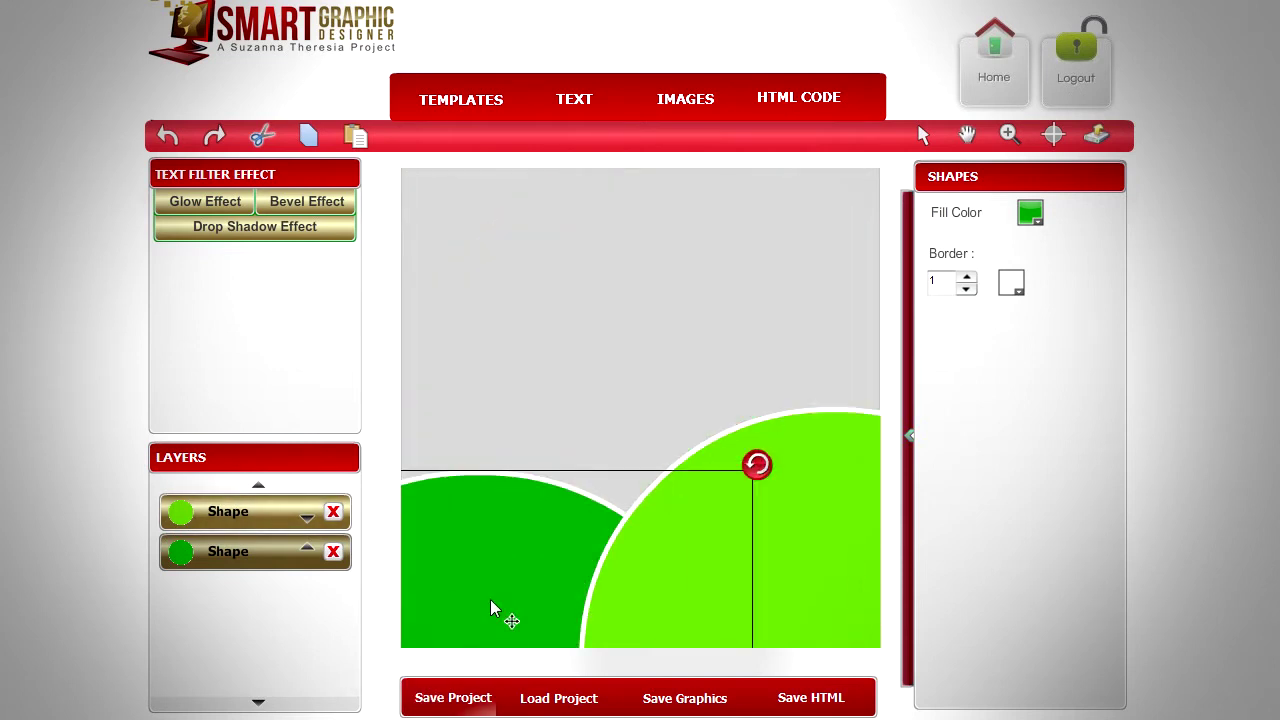
pyautogui.click(704, 187)
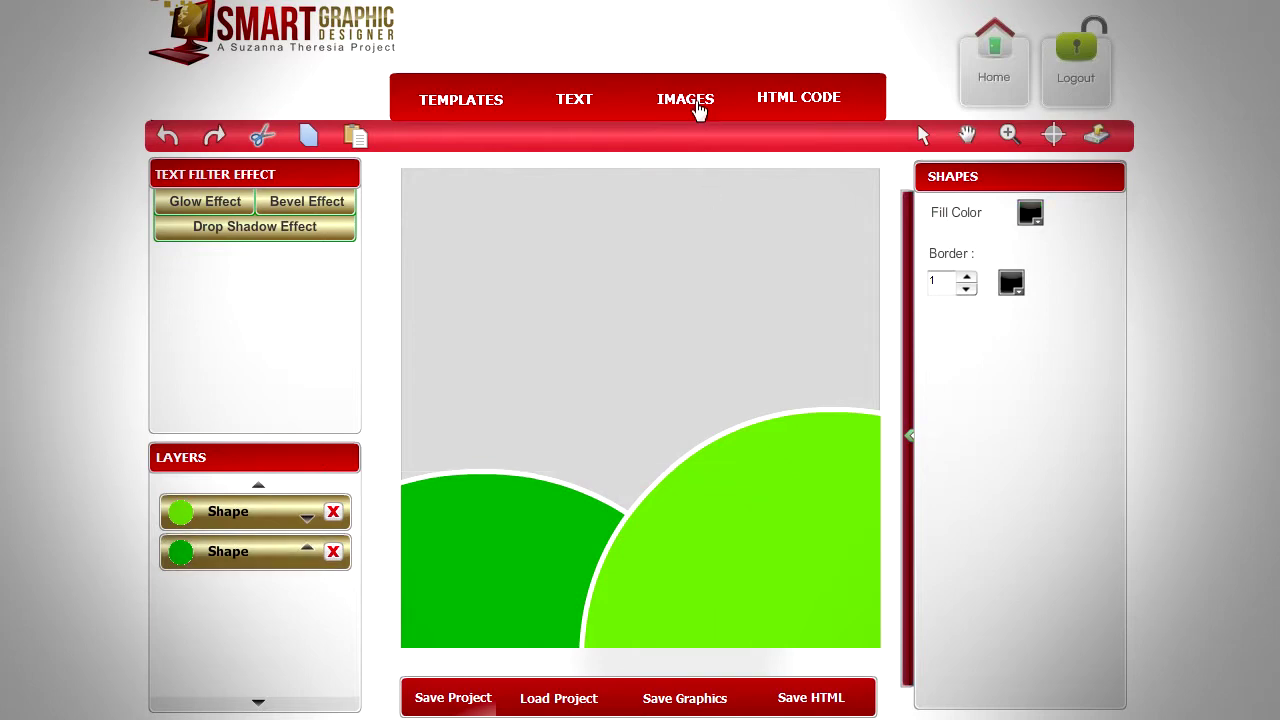
# Insert the light green header10gree image from the library's Headers category
pyautogui.click(697, 106)
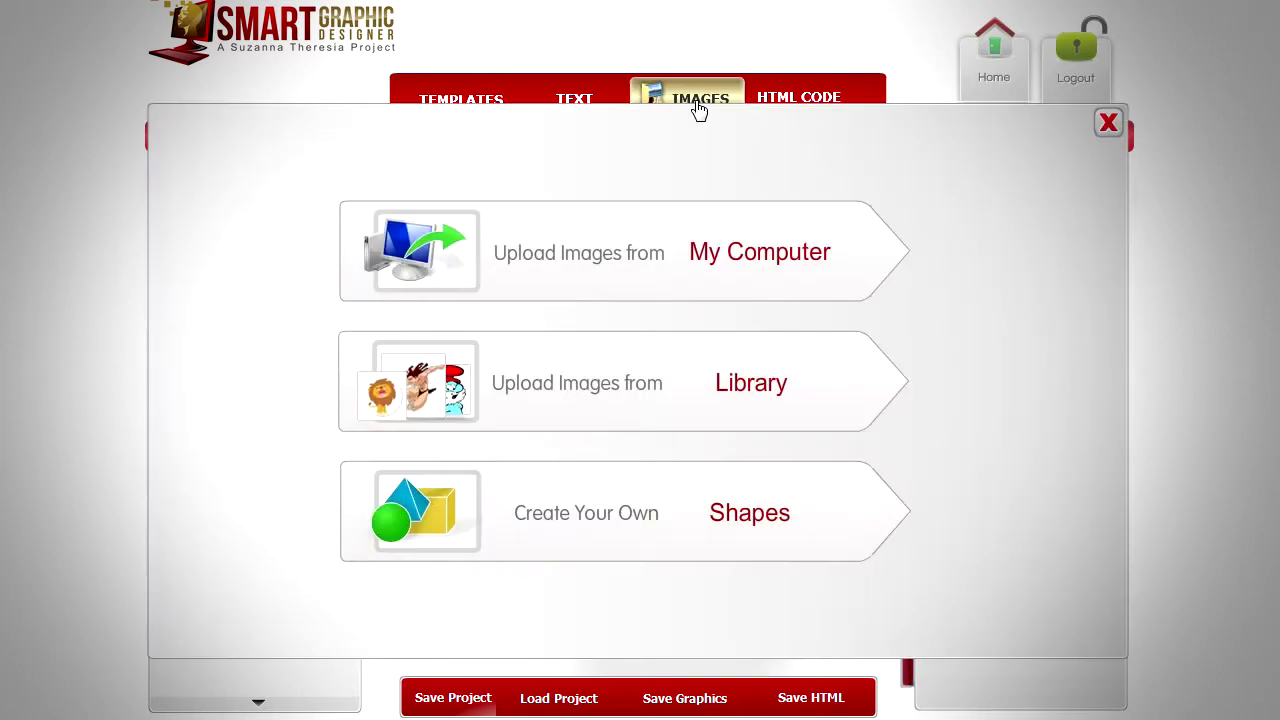
pyautogui.click(626, 399)
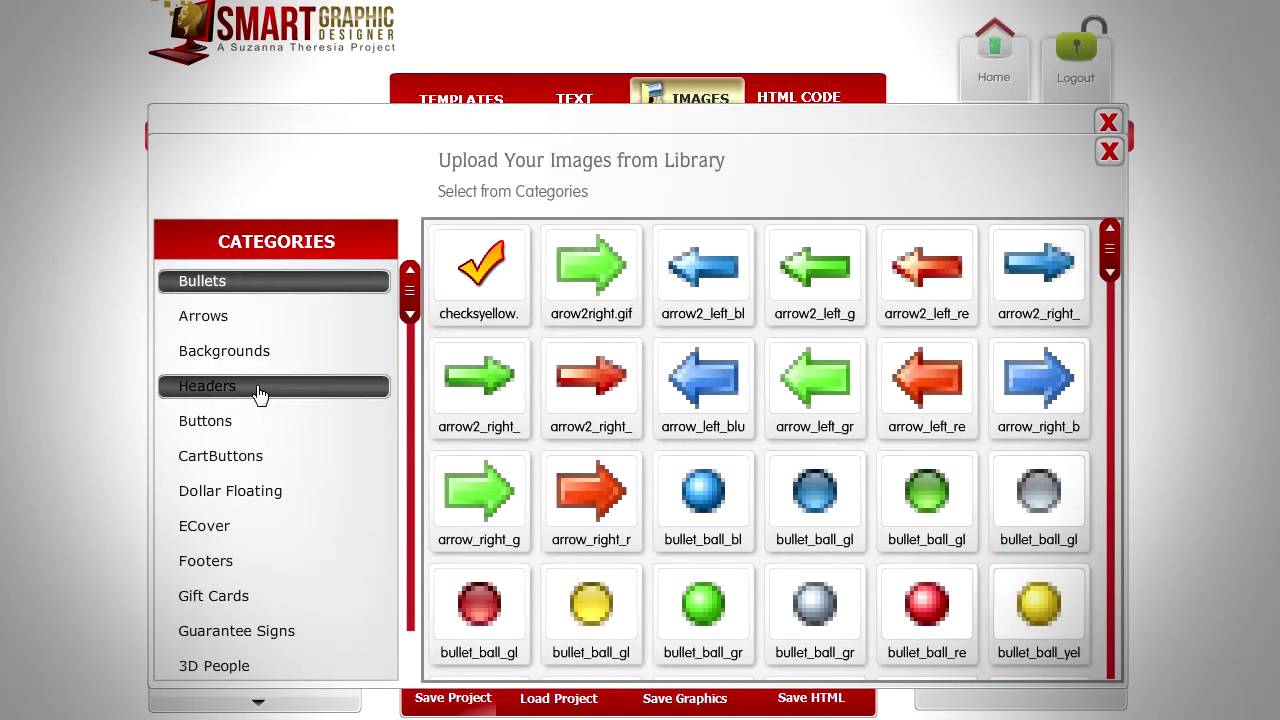
pyautogui.click(259, 392)
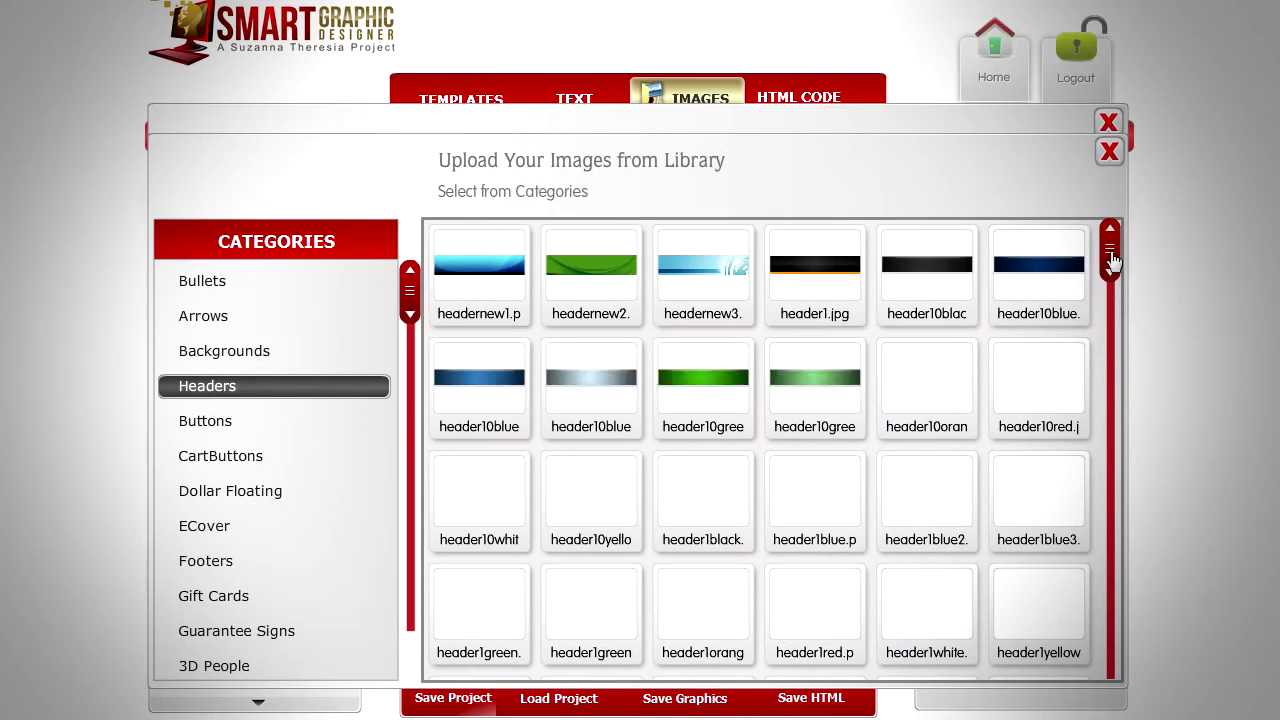
pyautogui.click(829, 382)
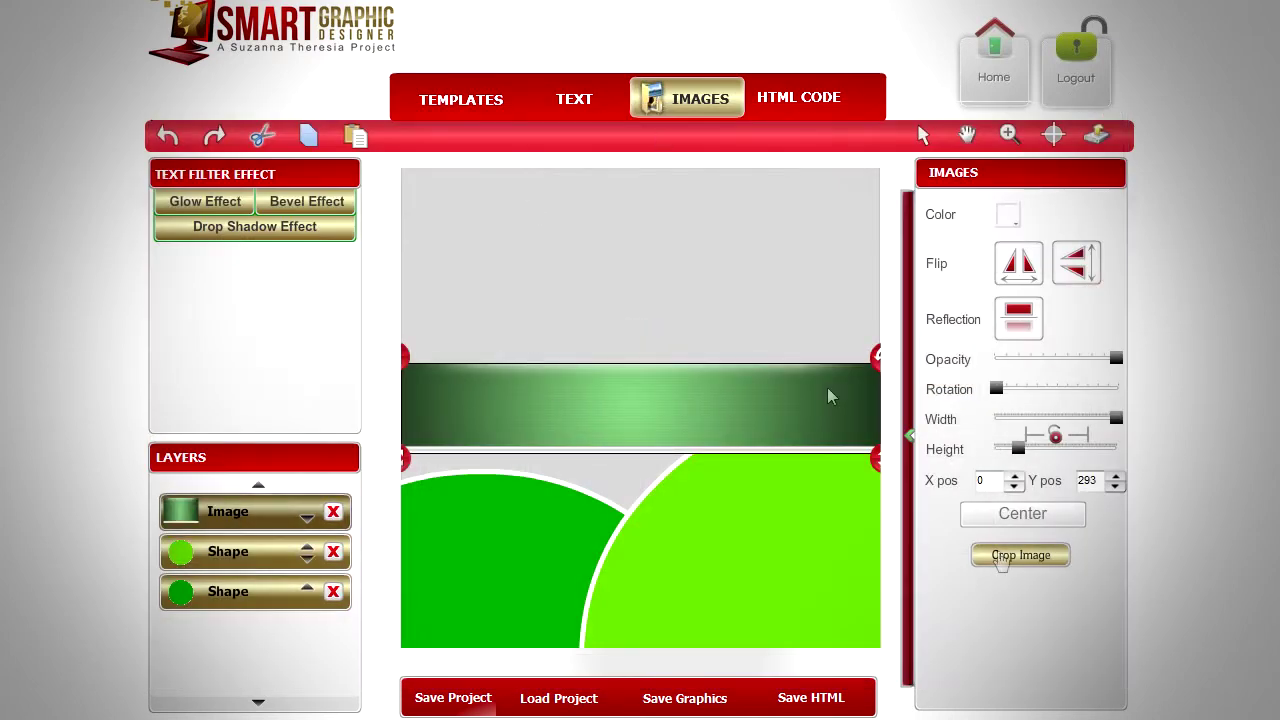
# Crop the green header image to a circle and move it near the middle of the canvas
pyautogui.click(1020, 555)
pyautogui.click(323, 354)
pyautogui.moveTo(500, 262); pyautogui.dragTo(745, 546)
pyautogui.click(261, 608)
pyautogui.moveTo(428, 412); pyautogui.dragTo(605, 404)
# Insert the Christmas tree from the library's Holiday Themed category and place it on the dark green hill
pyautogui.click(677, 108)
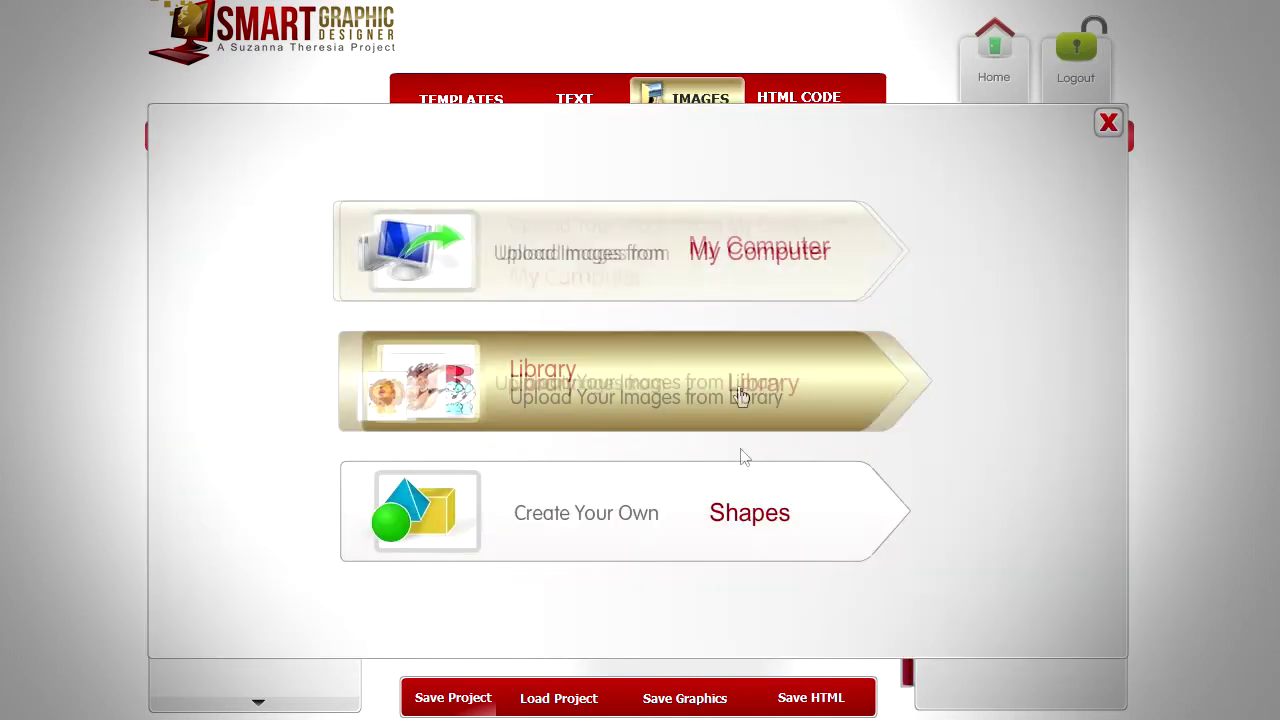
pyautogui.click(737, 394)
pyautogui.scroll(-5, 278, 500)
pyautogui.click(280, 600)
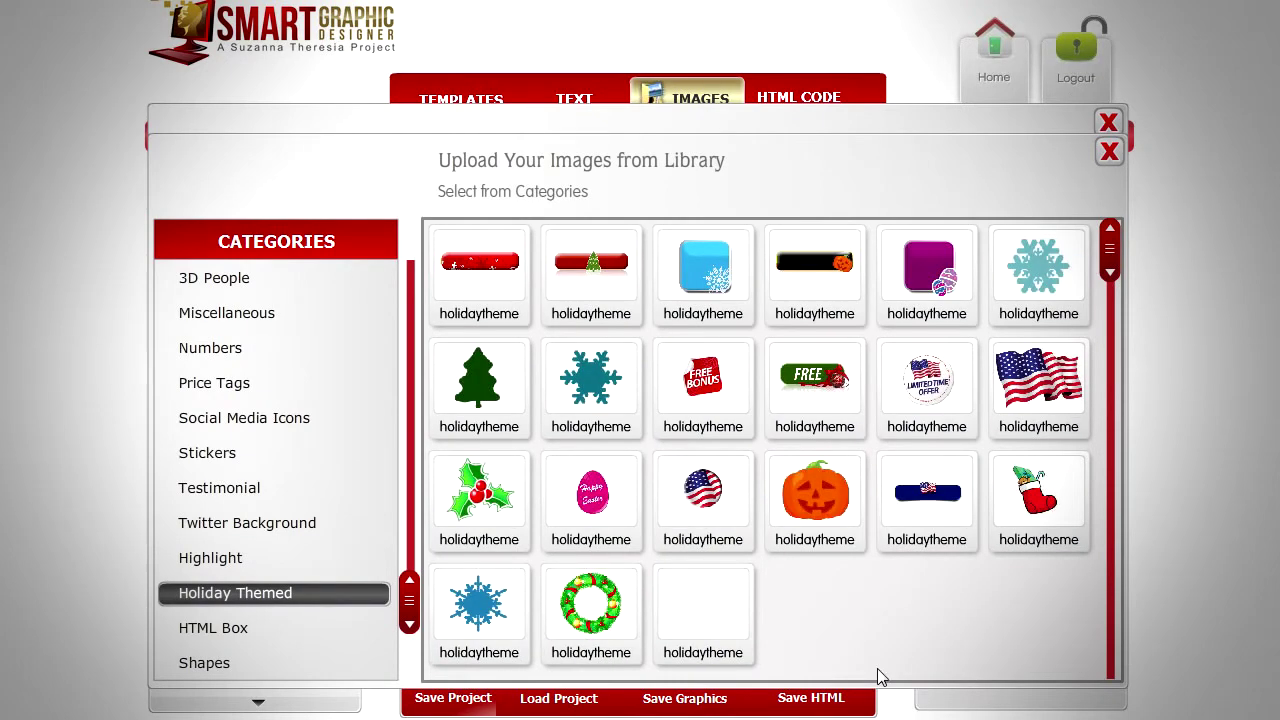
pyautogui.click(479, 385)
pyautogui.moveTo(643, 410); pyautogui.dragTo(495, 522)
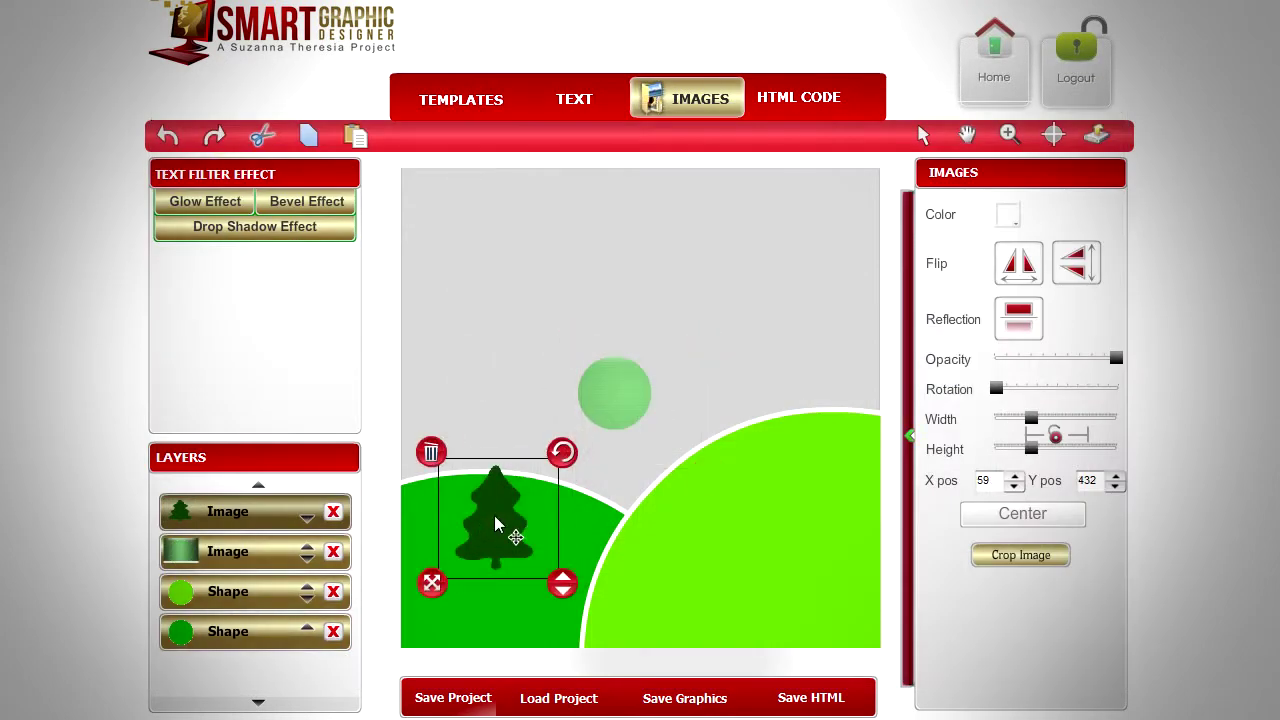
# Insert the light blue headernew3 image from the library's Headers category
pyautogui.click(614, 392)
pyautogui.click(690, 98)
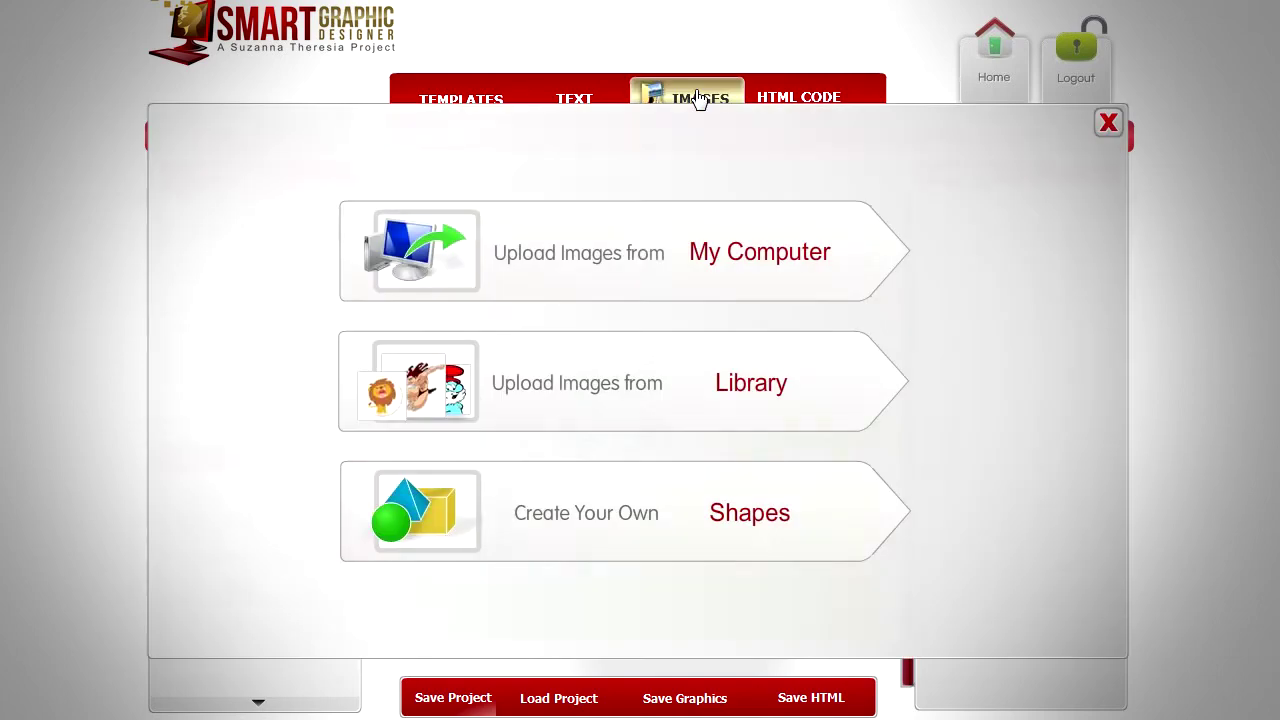
pyautogui.click(643, 392)
pyautogui.click(234, 392)
pyautogui.click(625, 275)
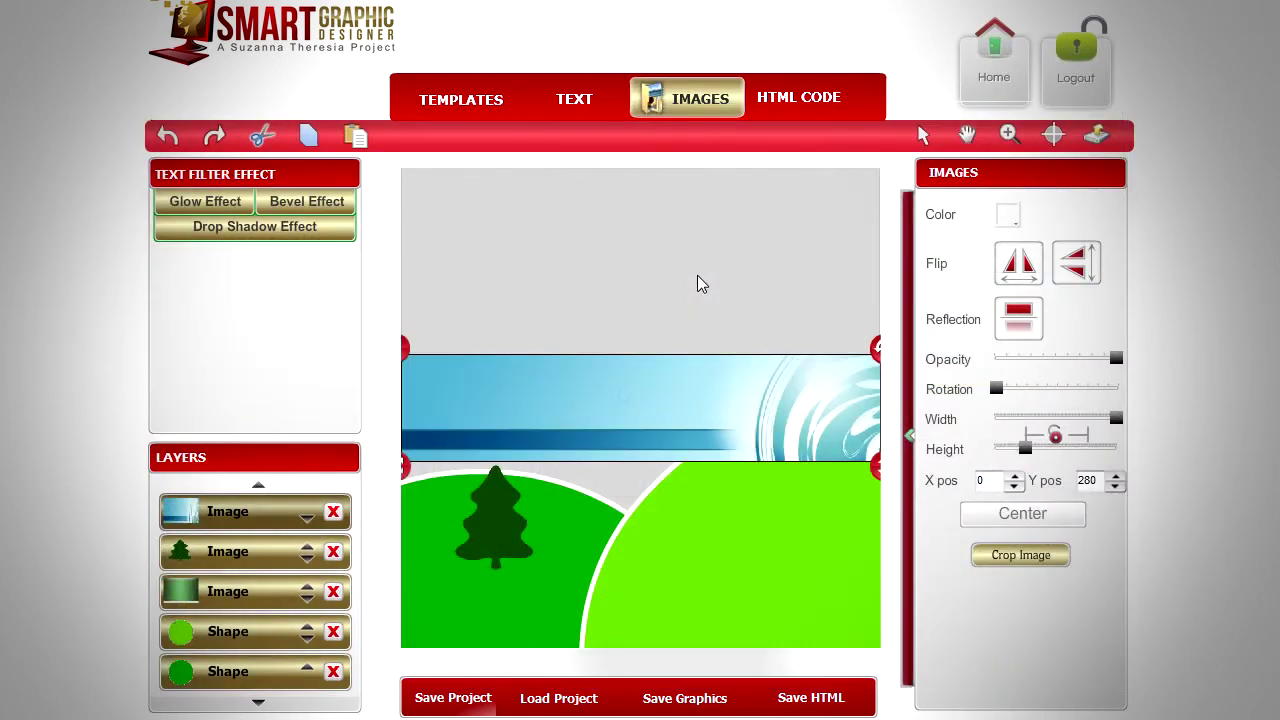
# Crop the blue header image to a cloud shape and place it in the upper-left area of the canvas
pyautogui.click(1020, 555)
pyautogui.click(338, 513)
pyautogui.moveTo(491, 257); pyautogui.dragTo(962, 567)
pyautogui.click(250, 612)
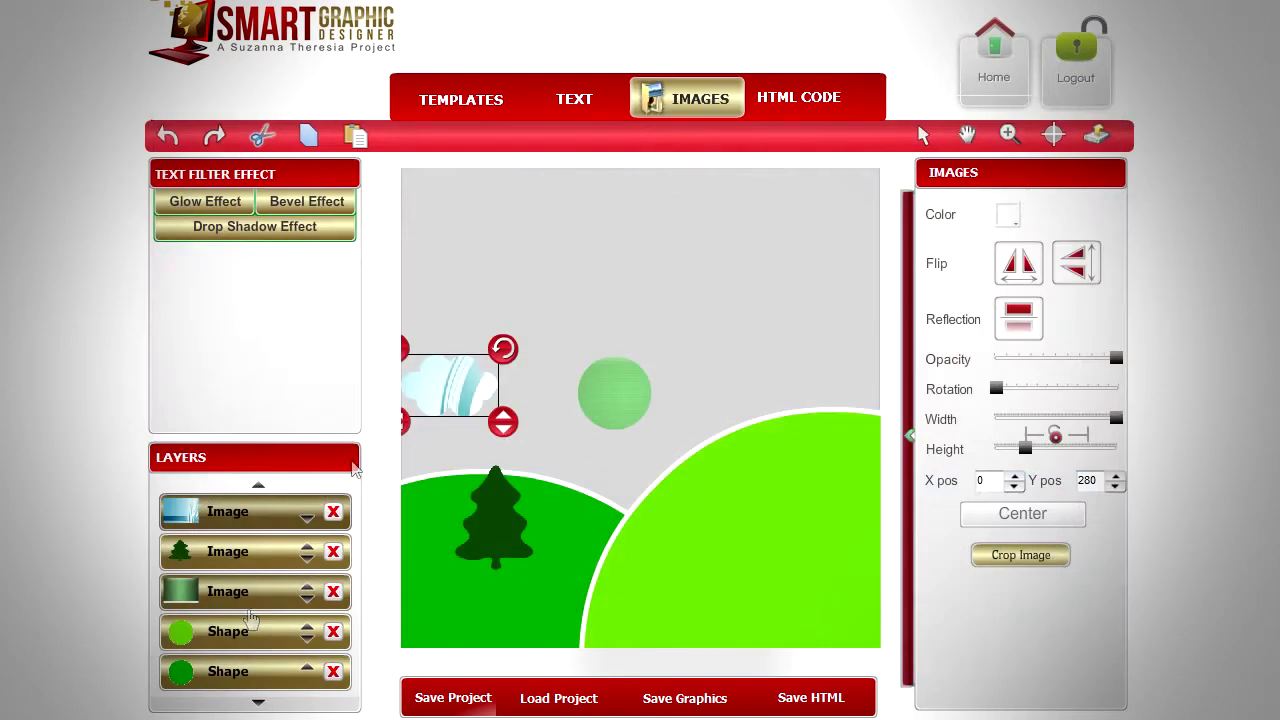
pyautogui.moveTo(472, 423); pyautogui.dragTo(476, 277)
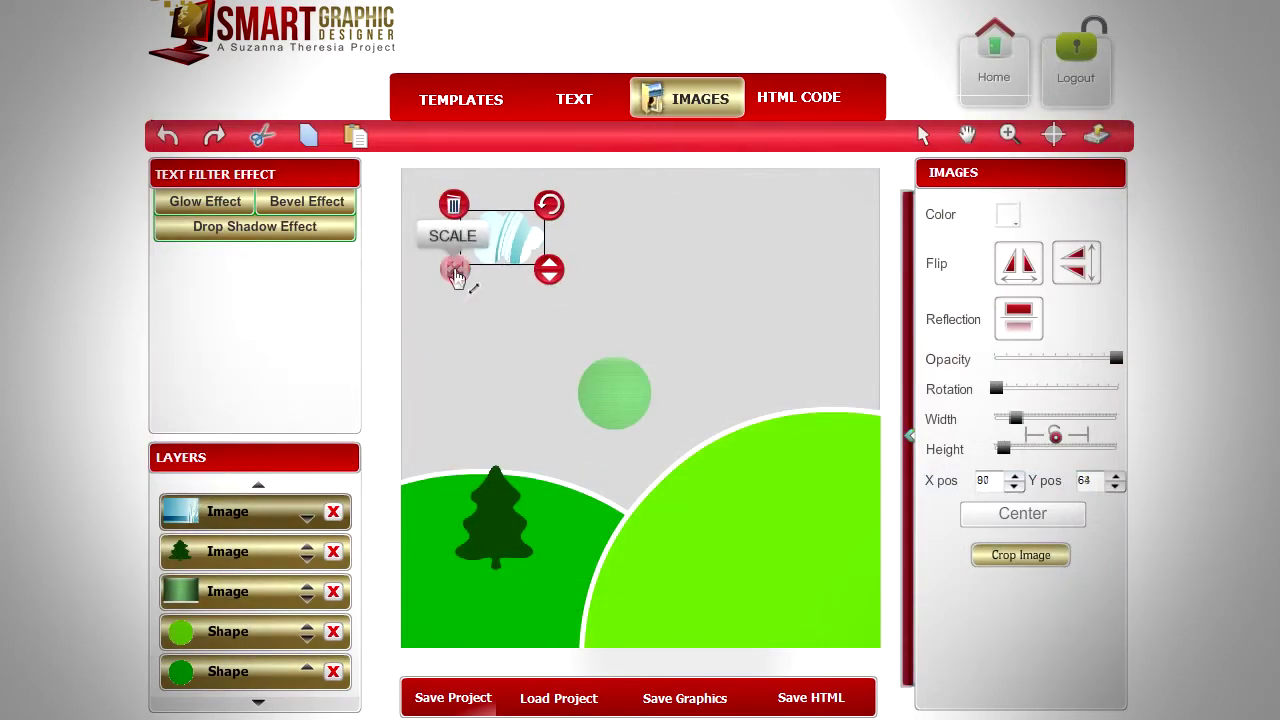
# Stretch the light green circle image into a wide ellipse and enlarge it across the full canvas width
pyautogui.click(631, 414)
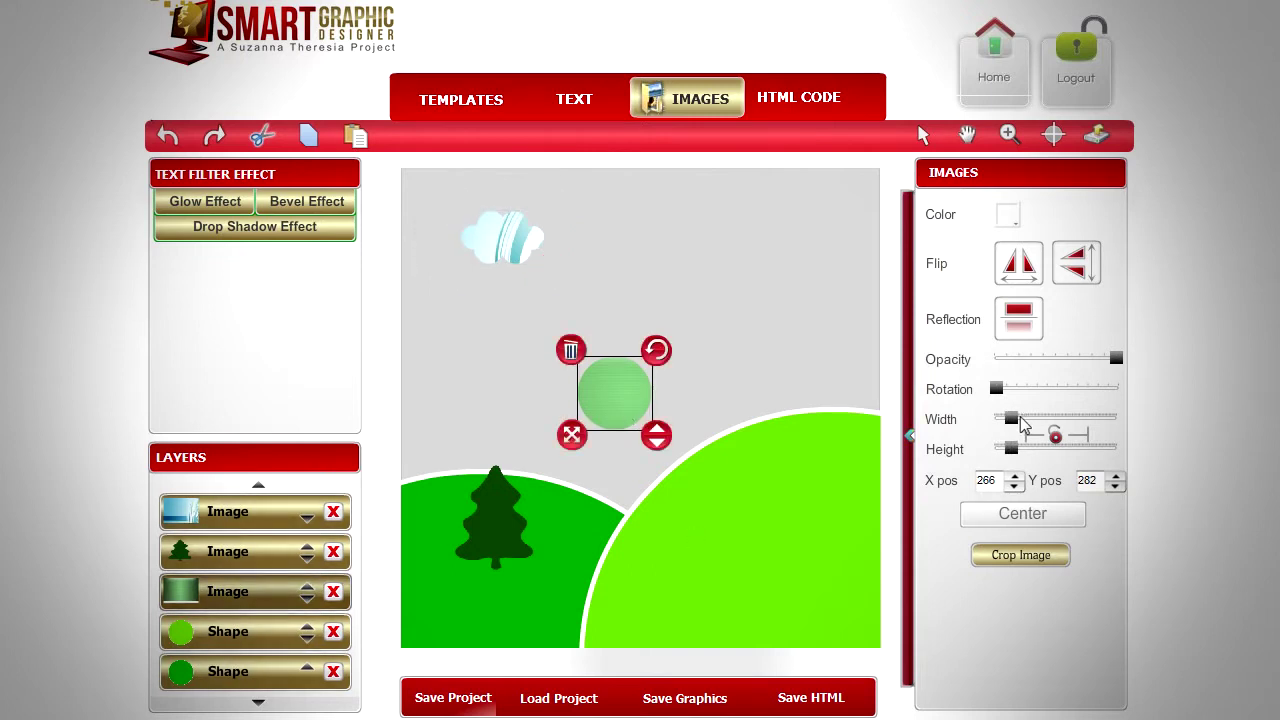
pyautogui.moveTo(1012, 420); pyautogui.dragTo(1053, 427)
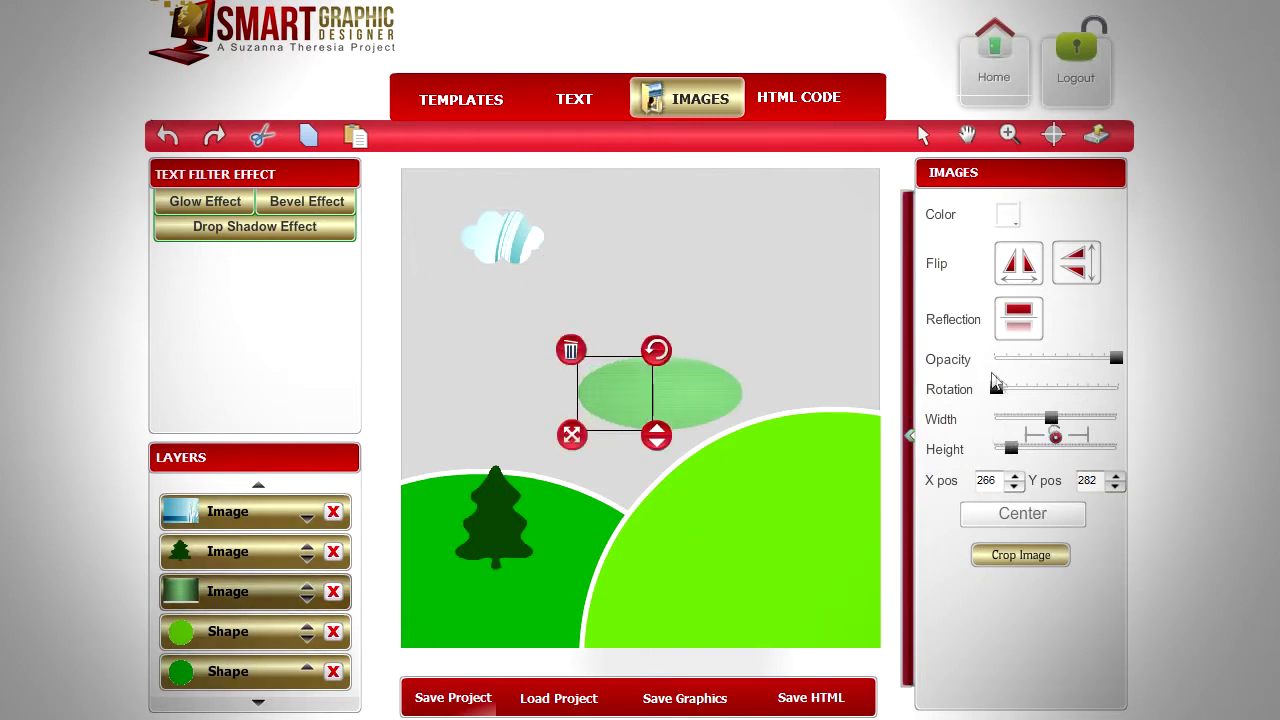
pyautogui.moveTo(573, 436); pyautogui.dragTo(286, 684)
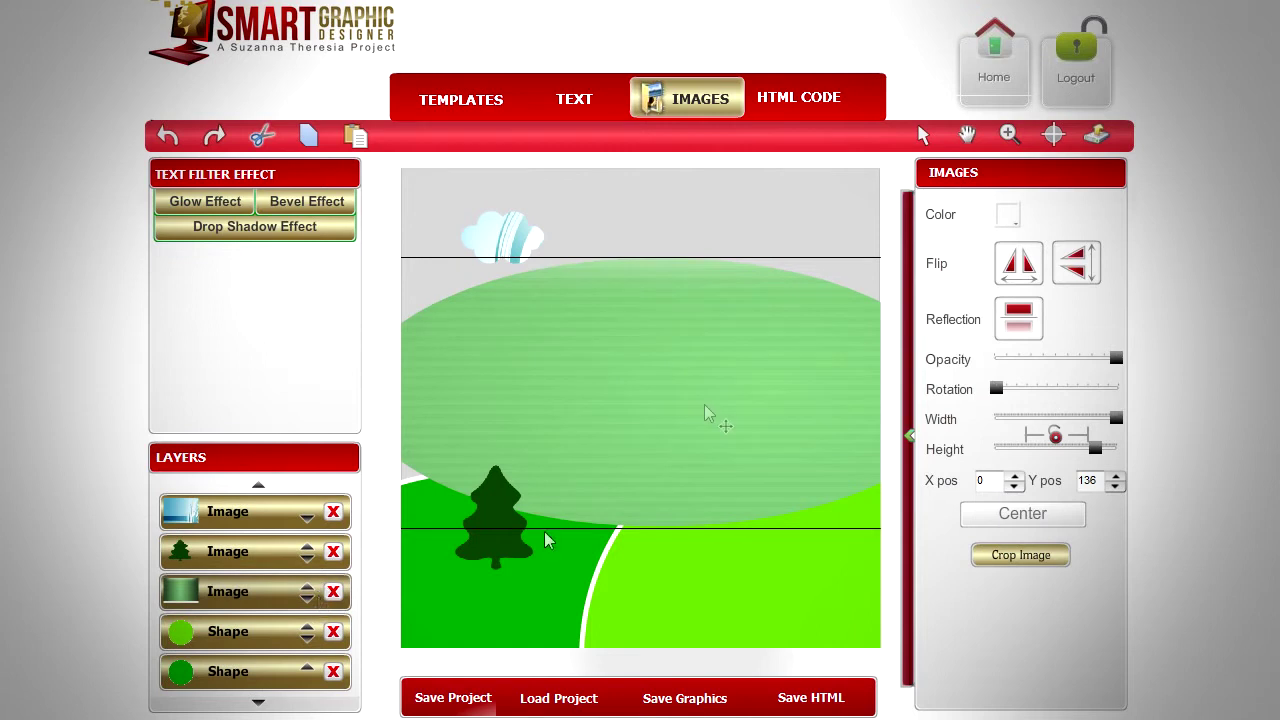
# Send the light green ellipse behind both hill circles and move it down to form a background hill
pyautogui.click(308, 607)
pyautogui.click(307, 641)
pyautogui.moveTo(643, 347); pyautogui.dragTo(644, 395)
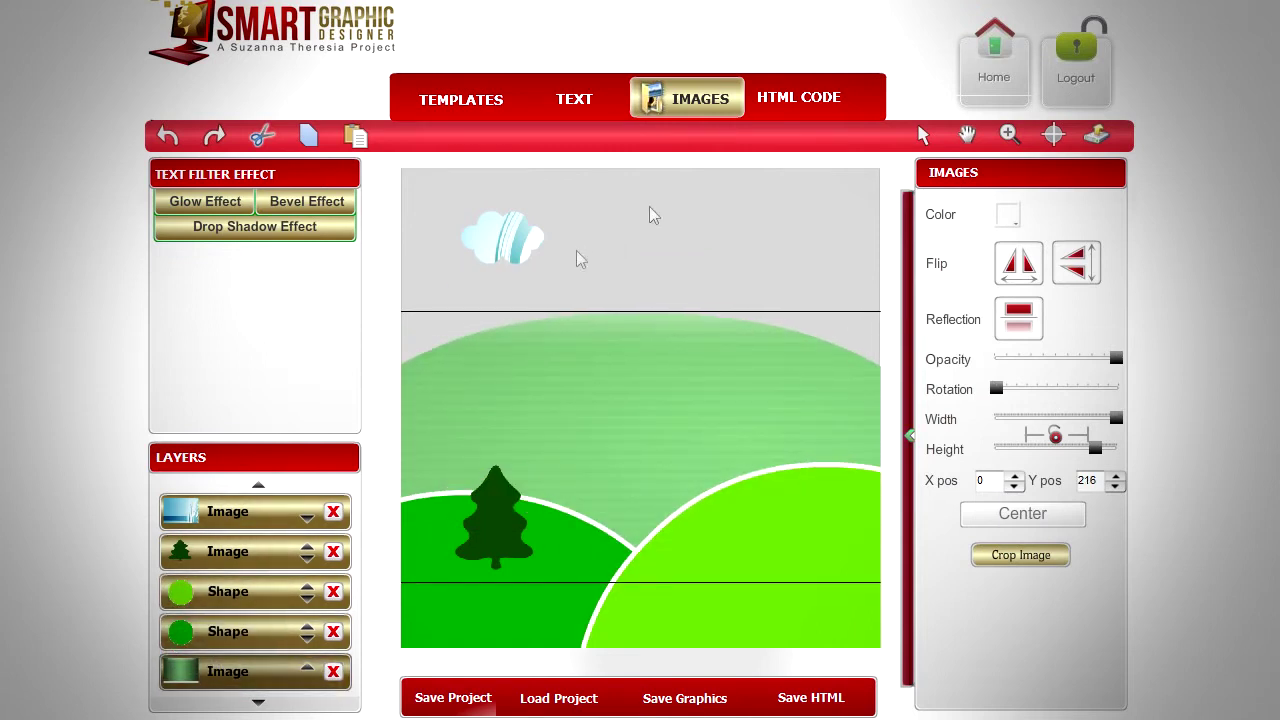
# Add a square shape to the canvas and enlarge it
pyautogui.click(686, 104)
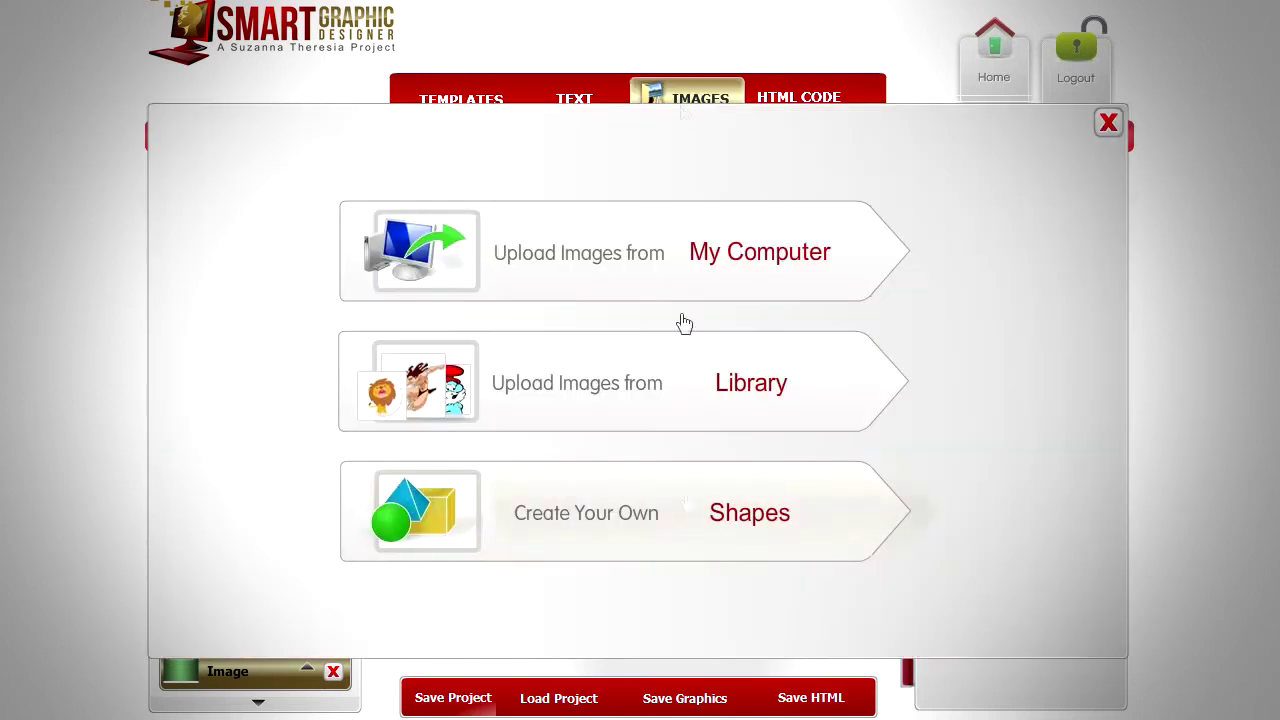
pyautogui.click(684, 514)
pyautogui.click(851, 232)
pyautogui.moveTo(648, 418); pyautogui.dragTo(560, 491)
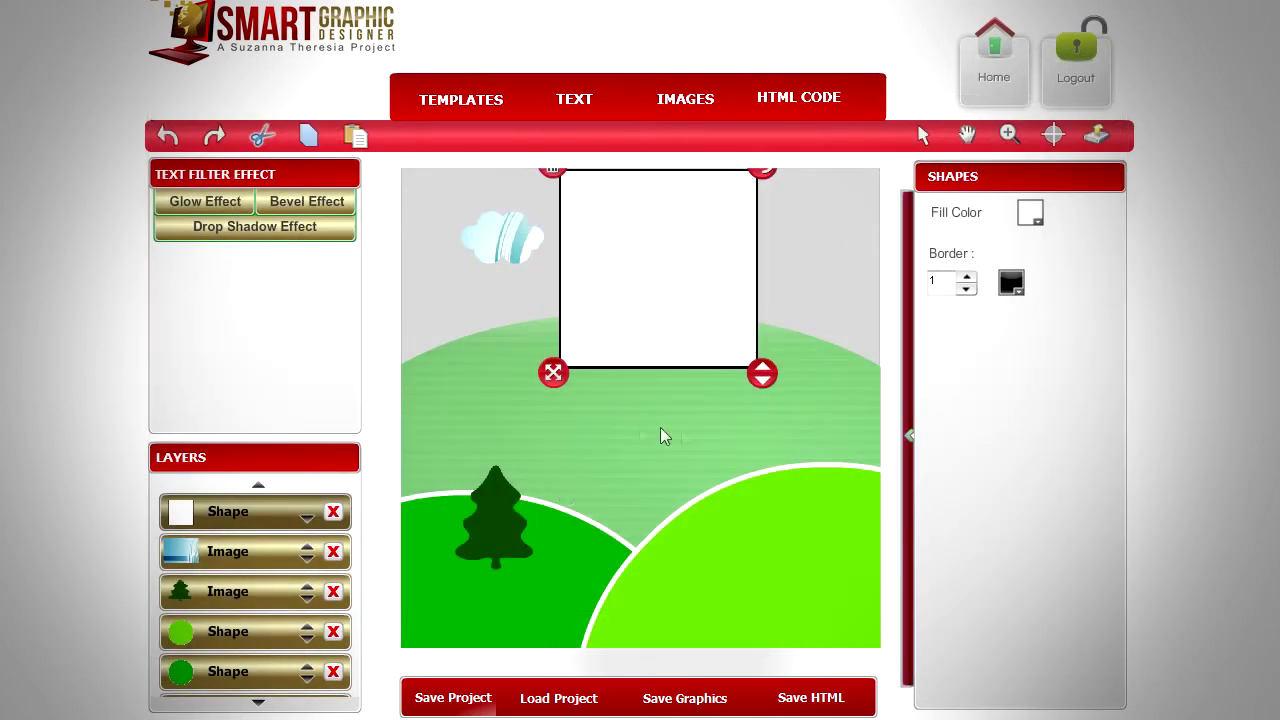
# Give the square a light blue fill and border, and enlarge it over the upper-right part of the canvas
pyautogui.click(1033, 224)
pyautogui.click(979, 369)
pyautogui.moveTo(706, 296); pyautogui.dragTo(743, 319)
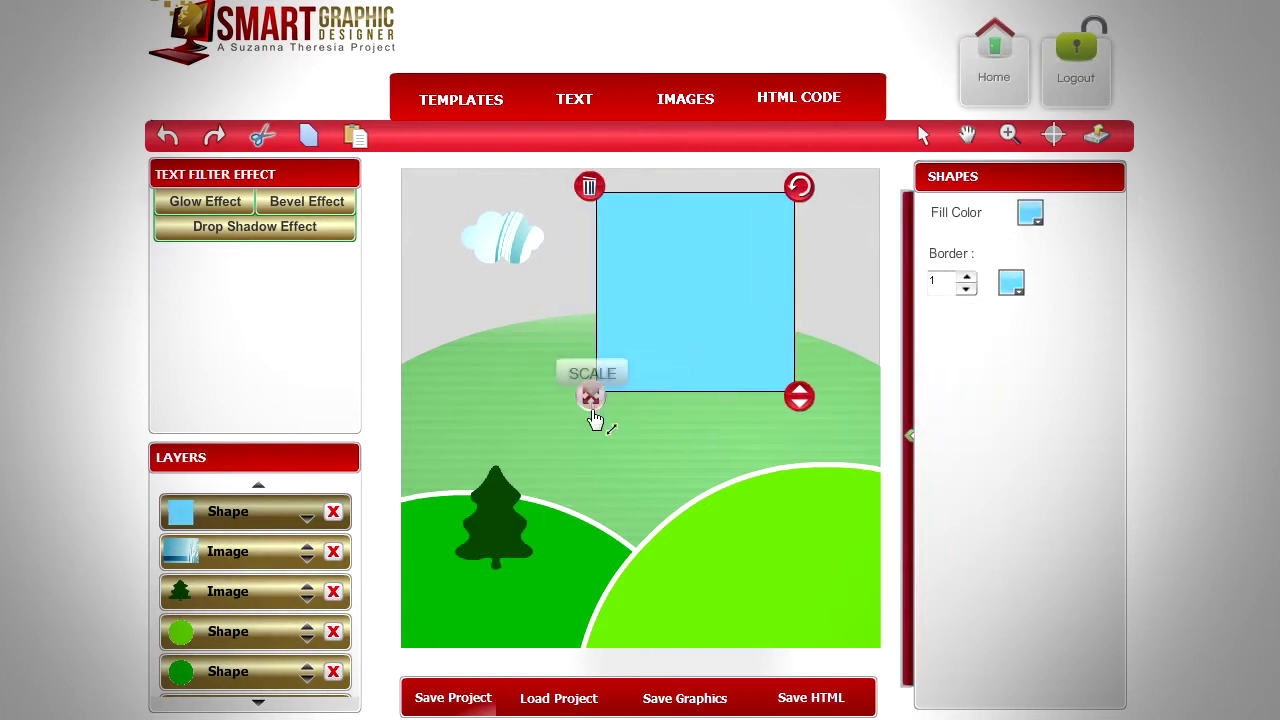
pyautogui.moveTo(592, 405); pyautogui.dragTo(540, 498)
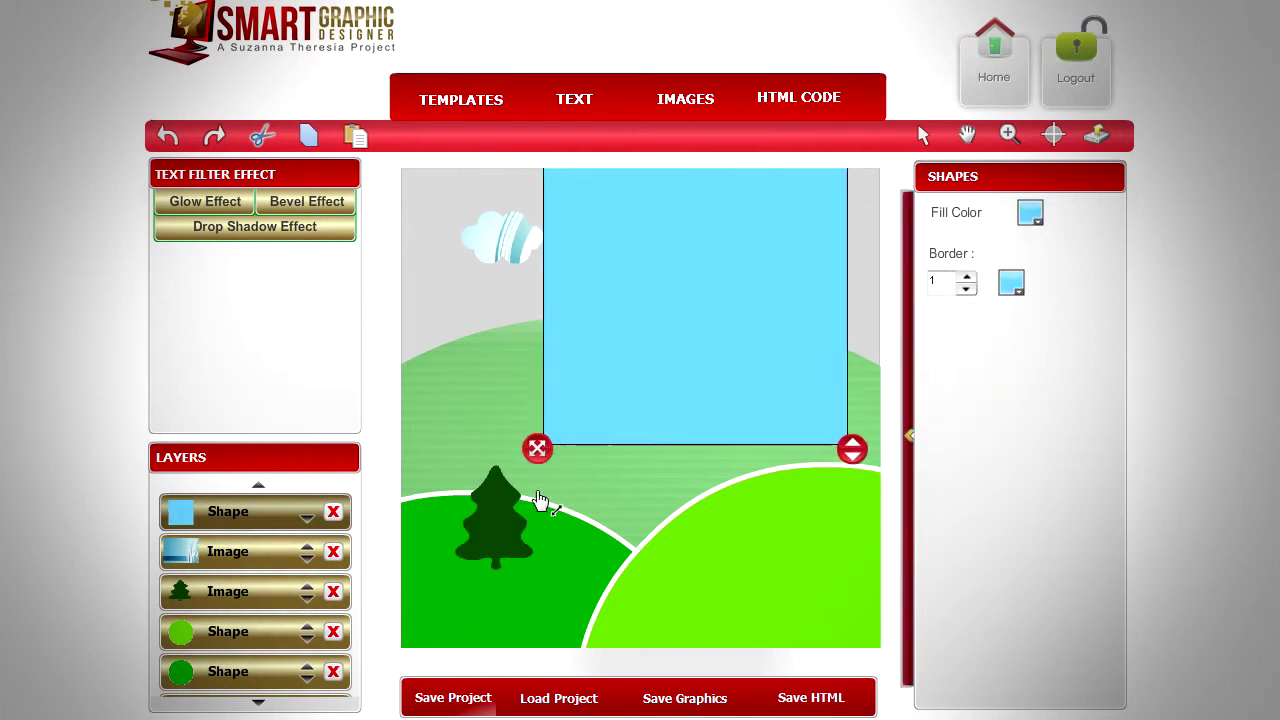
pyautogui.moveTo(681, 355); pyautogui.dragTo(697, 368)
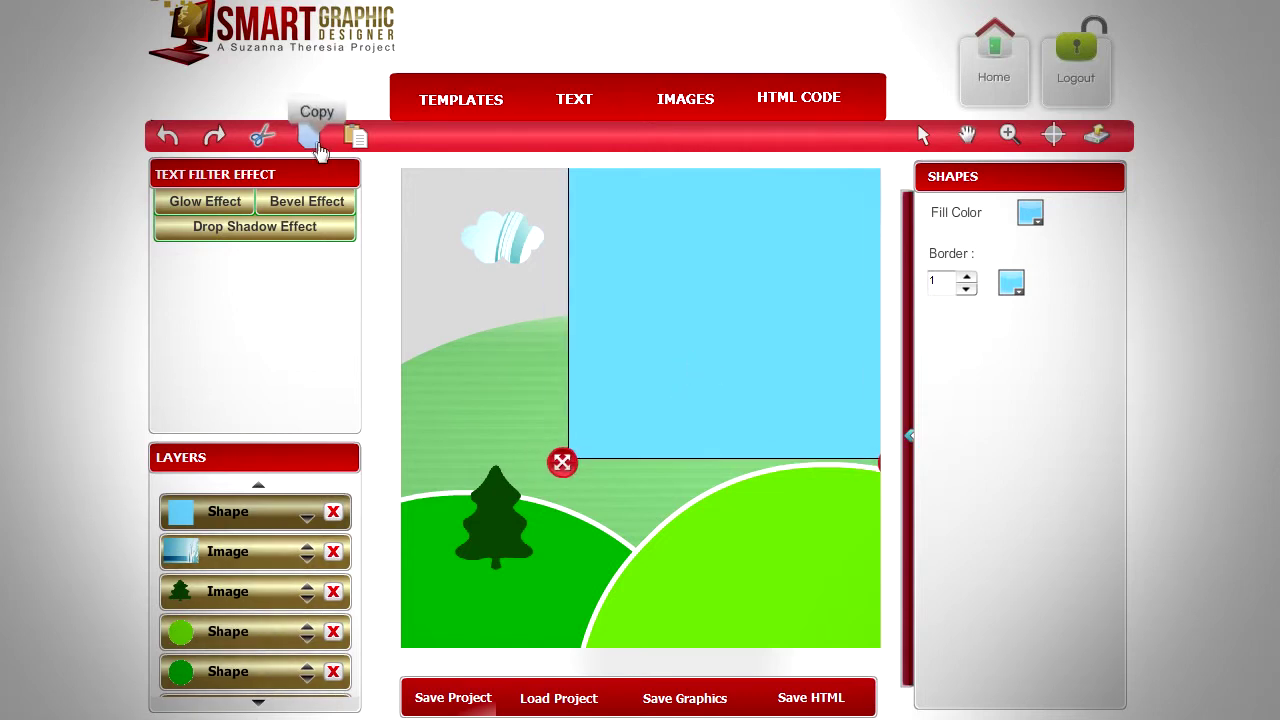
# Duplicate the square with a medium blue fill and border, offset left to leave a light blue stripe on the right
pyautogui.click(350, 145)
pyautogui.moveTo(603, 323); pyautogui.dragTo(631, 316)
pyautogui.click(1030, 216)
pyautogui.click(985, 302)
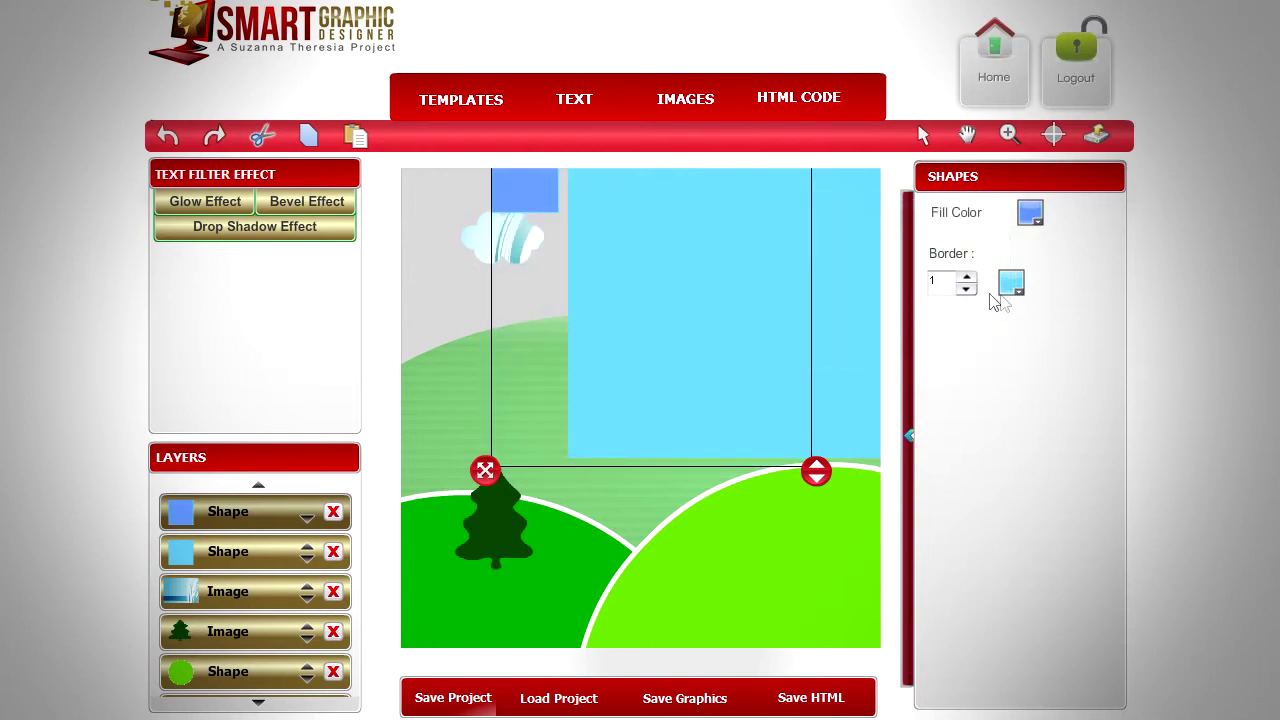
pyautogui.click(1012, 296)
pyautogui.click(966, 371)
pyautogui.moveTo(488, 476); pyautogui.dragTo(717, 393)
# Duplicate the light blue and medium blue squares, offsetting each copy further left to form alternating vertical stripes
pyautogui.click(831, 313)
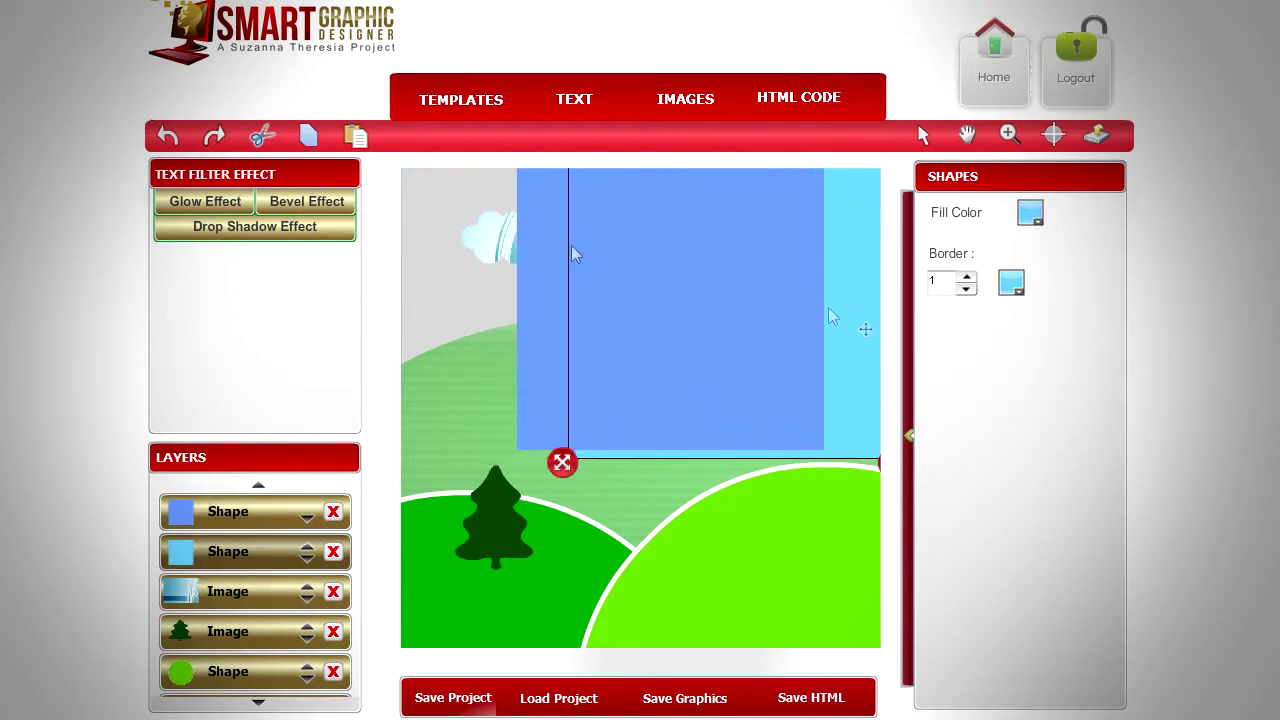
pyautogui.click(353, 138)
pyautogui.moveTo(834, 337); pyautogui.dragTo(715, 336)
pyautogui.click(797, 318)
pyautogui.click(312, 145)
pyautogui.click(351, 143)
pyautogui.moveTo(783, 312); pyautogui.dragTo(520, 310)
# Paste more alternating light and medium blue square copies to extend the stripes toward the left side of the canvas
pyautogui.click(742, 318)
pyautogui.click(358, 137)
pyautogui.click(355, 137)
pyautogui.click(635, 316)
pyautogui.click(310, 140)
pyautogui.click(358, 137)
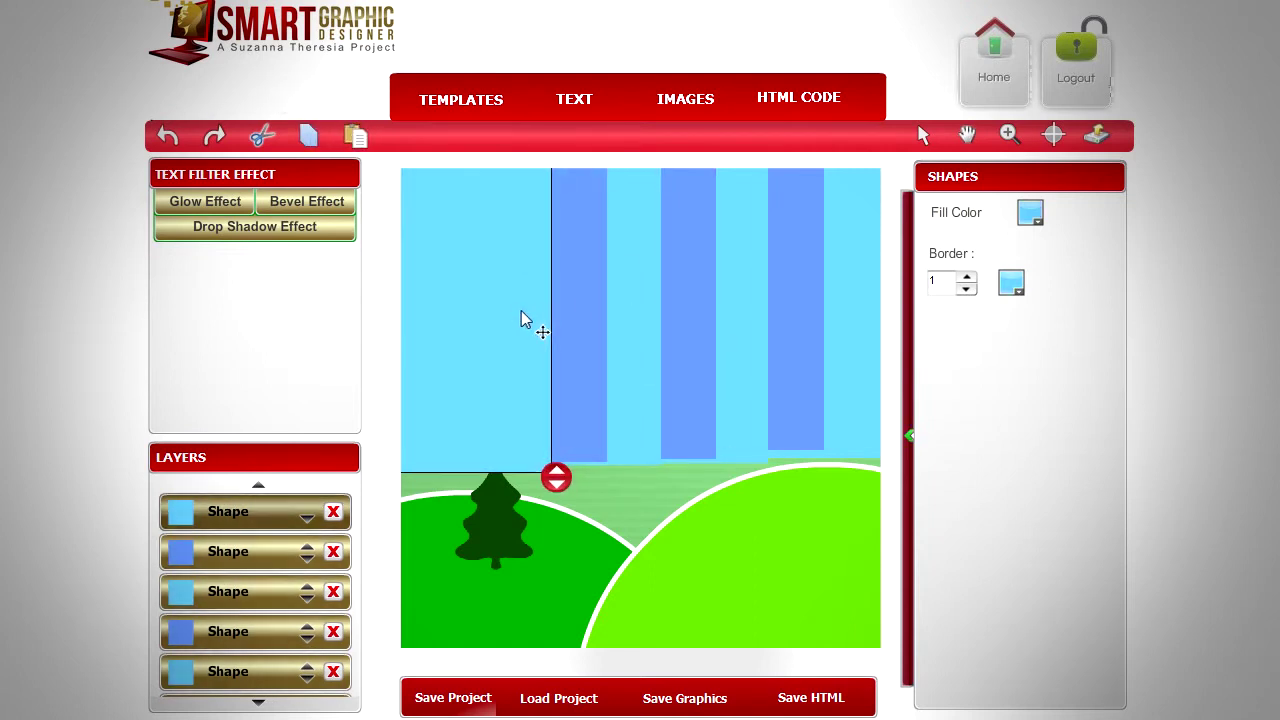
# Add a final medium blue and a final light blue square copy to complete the stripes at the canvas's left edge
pyautogui.click(521, 310)
pyautogui.click(310, 140)
pyautogui.click(358, 137)
pyautogui.moveTo(586, 337); pyautogui.dragTo(537, 351)
pyautogui.click(355, 140)
pyautogui.moveTo(501, 310); pyautogui.dragTo(406, 312)
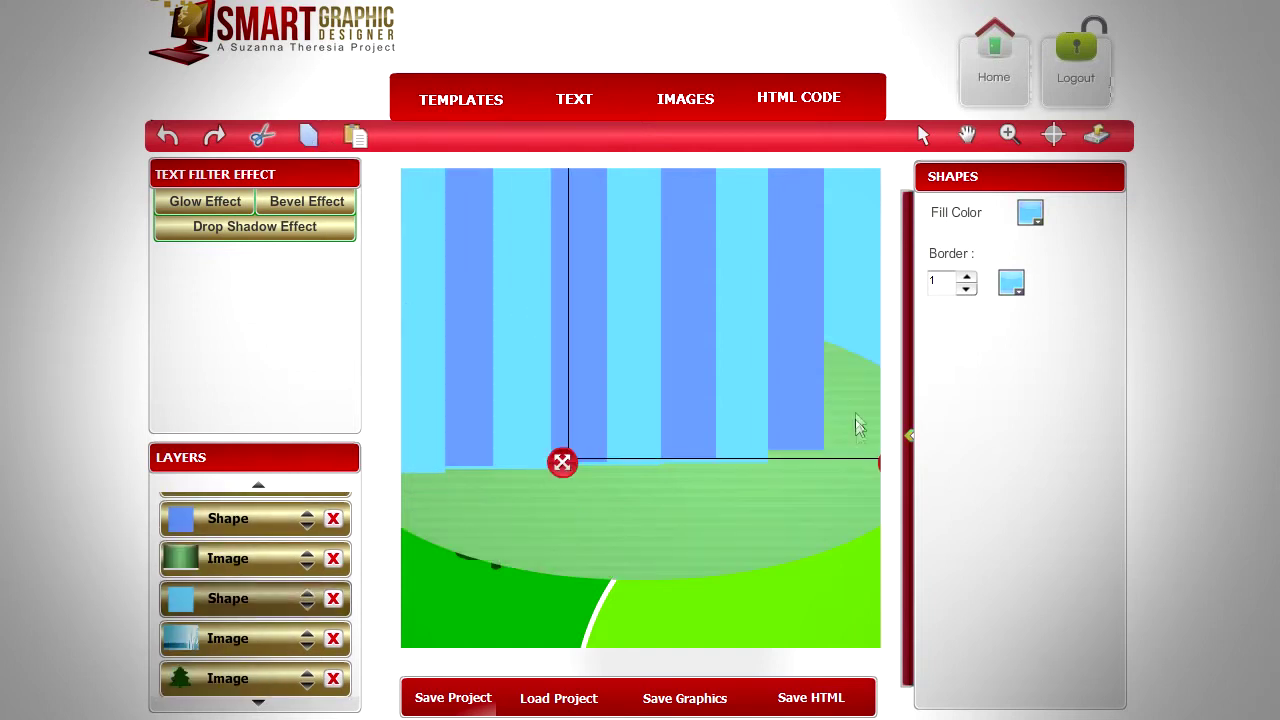
# Shift the rightmost light blue square slightly left and send it down behind the light green hill
pyautogui.moveTo(855, 419); pyautogui.dragTo(836, 416)
pyautogui.click(874, 474)
pyautogui.click(875, 476)
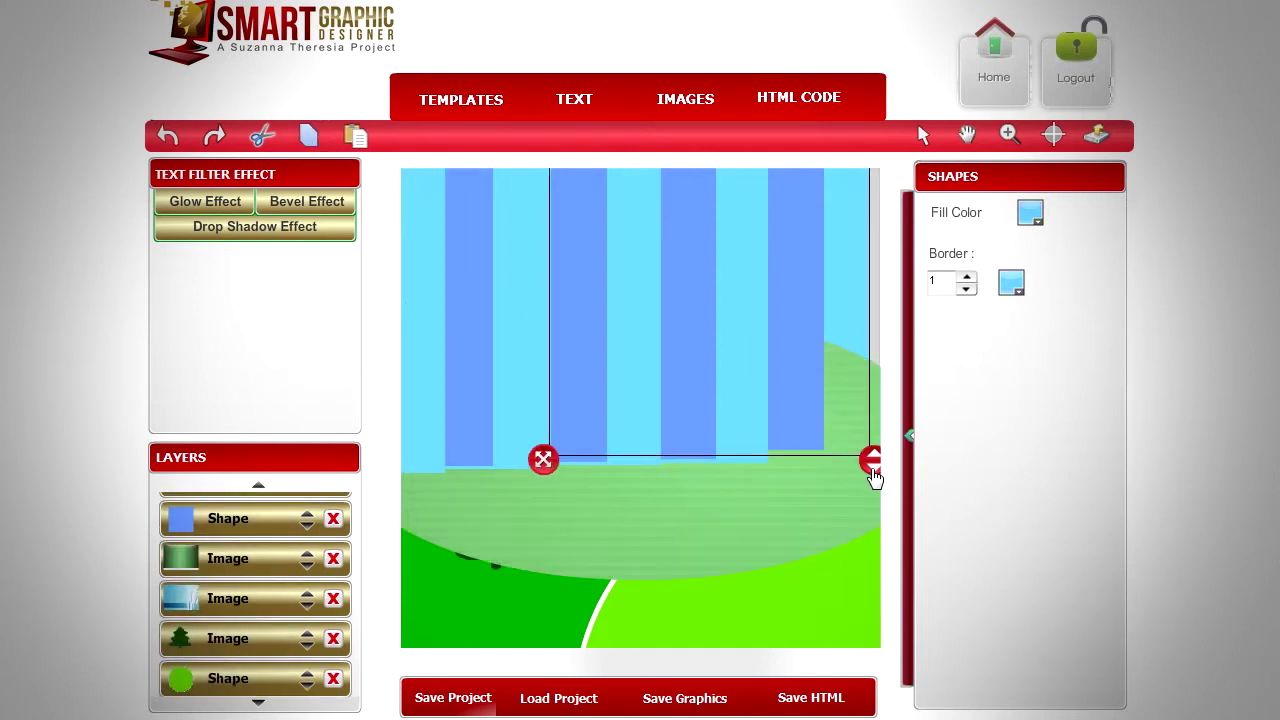
# Send the rightmost medium blue stripe and the light blue stripe next to it down behind the light green hill
pyautogui.click(812, 441)
pyautogui.click(831, 471)
pyautogui.click(831, 471)
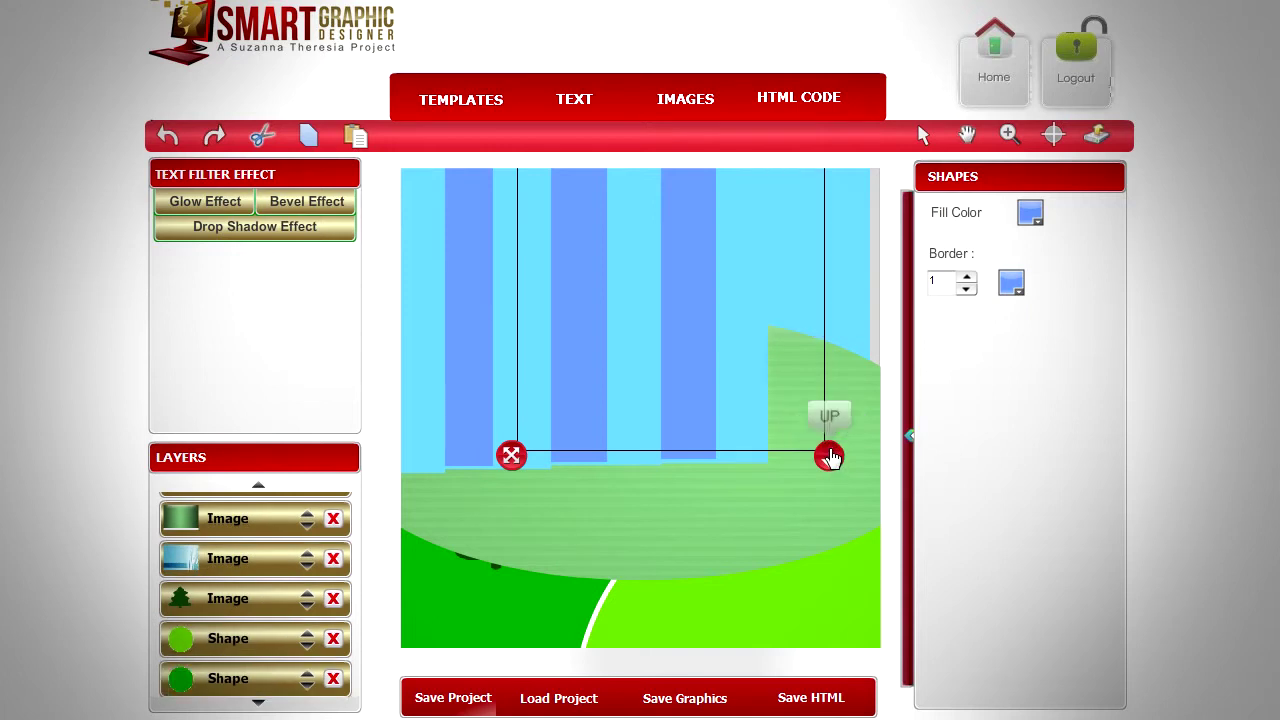
pyautogui.click(831, 458)
pyautogui.click(748, 400)
pyautogui.click(773, 470)
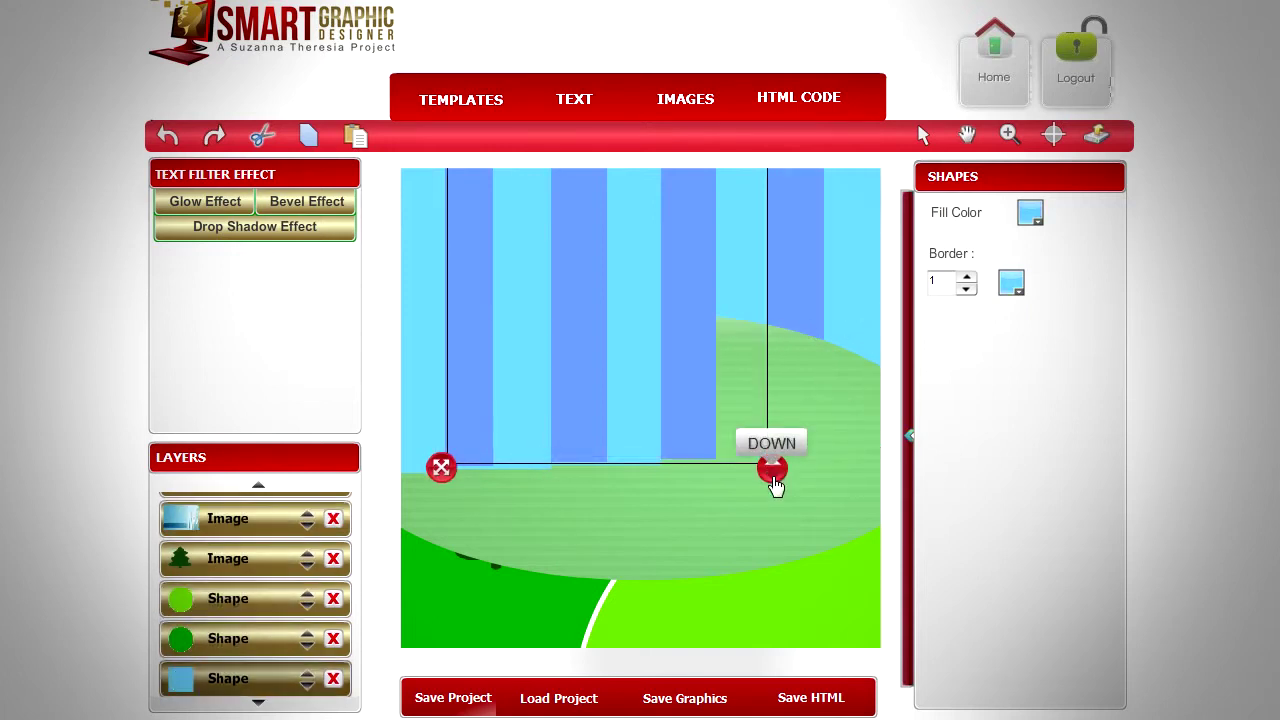
pyautogui.click(774, 472)
pyautogui.click(772, 464)
# Lower the second medium blue stripe from the right and its neighbouring light blue stripe beneath the hill image
pyautogui.click(698, 405)
pyautogui.click(721, 471)
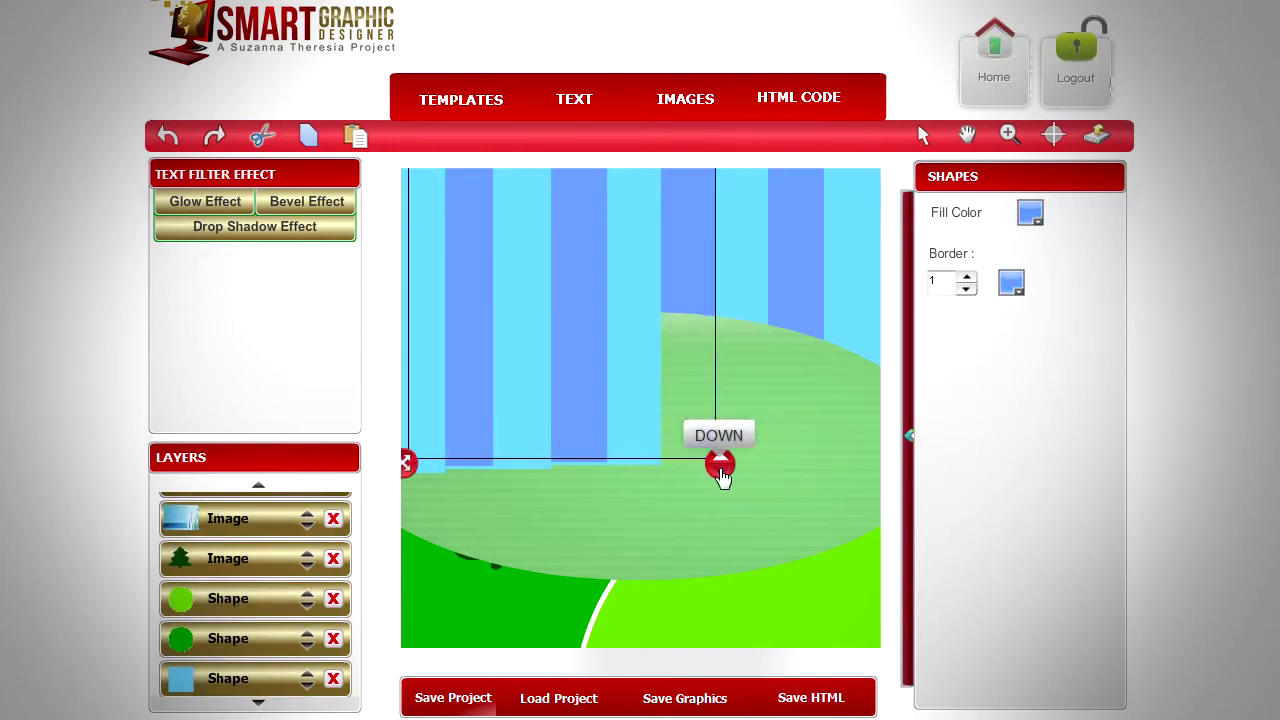
pyautogui.click(721, 471)
pyautogui.click(720, 460)
pyautogui.click(625, 346)
pyautogui.click(667, 476)
pyautogui.click(667, 476)
pyautogui.click(667, 476)
pyautogui.click(666, 464)
pyautogui.click(666, 464)
# Move the third medium blue stripe from the right and the light blue stripe beside it down behind the hill and cloud
pyautogui.click(588, 395)
pyautogui.click(610, 475)
pyautogui.click(610, 468)
pyautogui.click(610, 468)
pyautogui.click(610, 468)
pyautogui.click(556, 476)
pyautogui.click(556, 472)
pyautogui.click(556, 472)
pyautogui.click(556, 472)
pyautogui.click(556, 483)
pyautogui.click(556, 476)
pyautogui.click(556, 476)
pyautogui.click(556, 476)
pyautogui.click(556, 476)
# Send the last medium blue stripe and the light blue stripe at the canvas's left edge down behind the light green hill
pyautogui.click(497, 478)
pyautogui.click(496, 476)
pyautogui.click(496, 476)
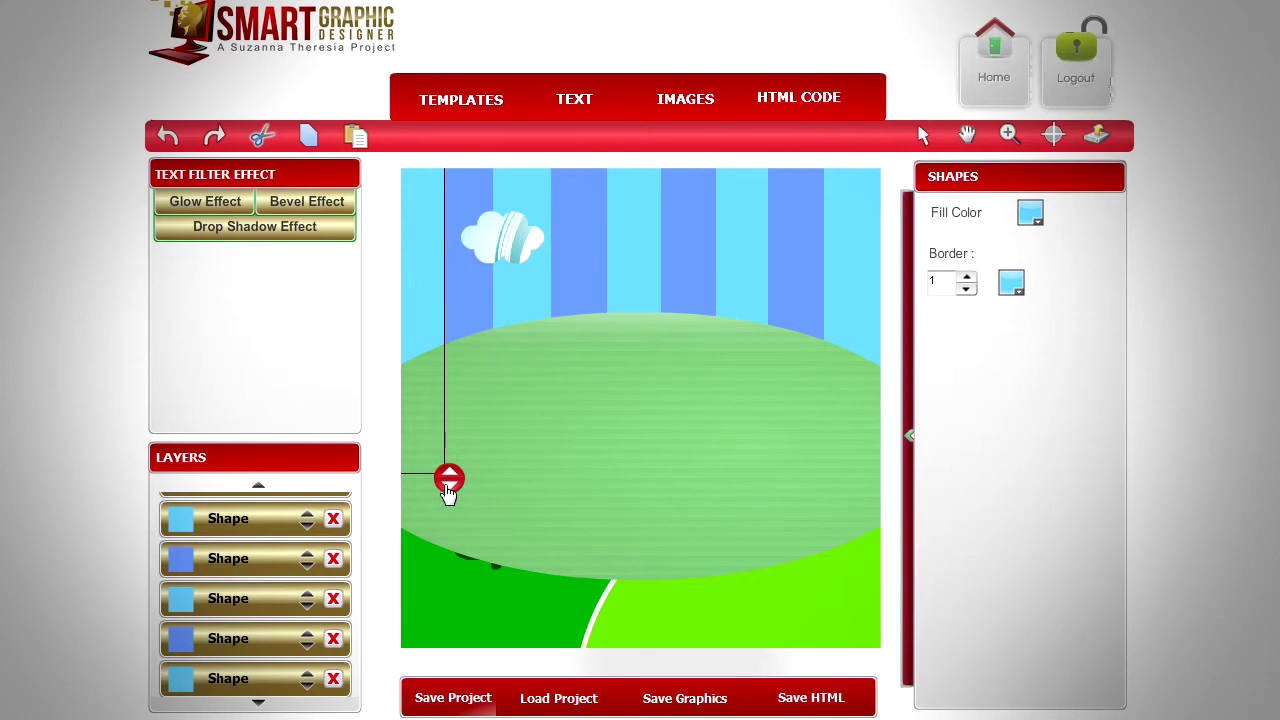
pyautogui.click(450, 479)
pyautogui.click(449, 478)
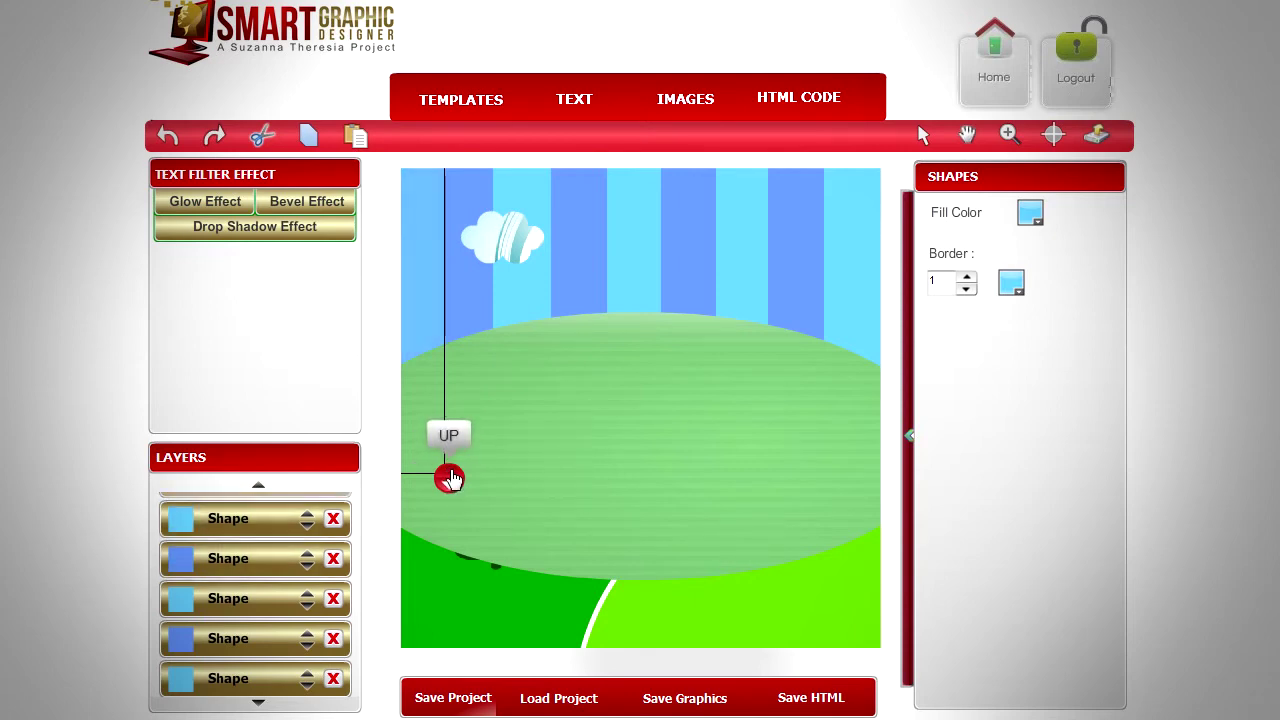
# Restack the light green hill behind the tree and front hills but above all the stripes, and recentre it slightly lower on the canvas
pyautogui.click(672, 490)
pyautogui.moveTo(715, 511); pyautogui.dragTo(627, 500)
pyautogui.click(861, 586)
pyautogui.click(861, 586)
pyautogui.click(861, 586)
pyautogui.click(861, 586)
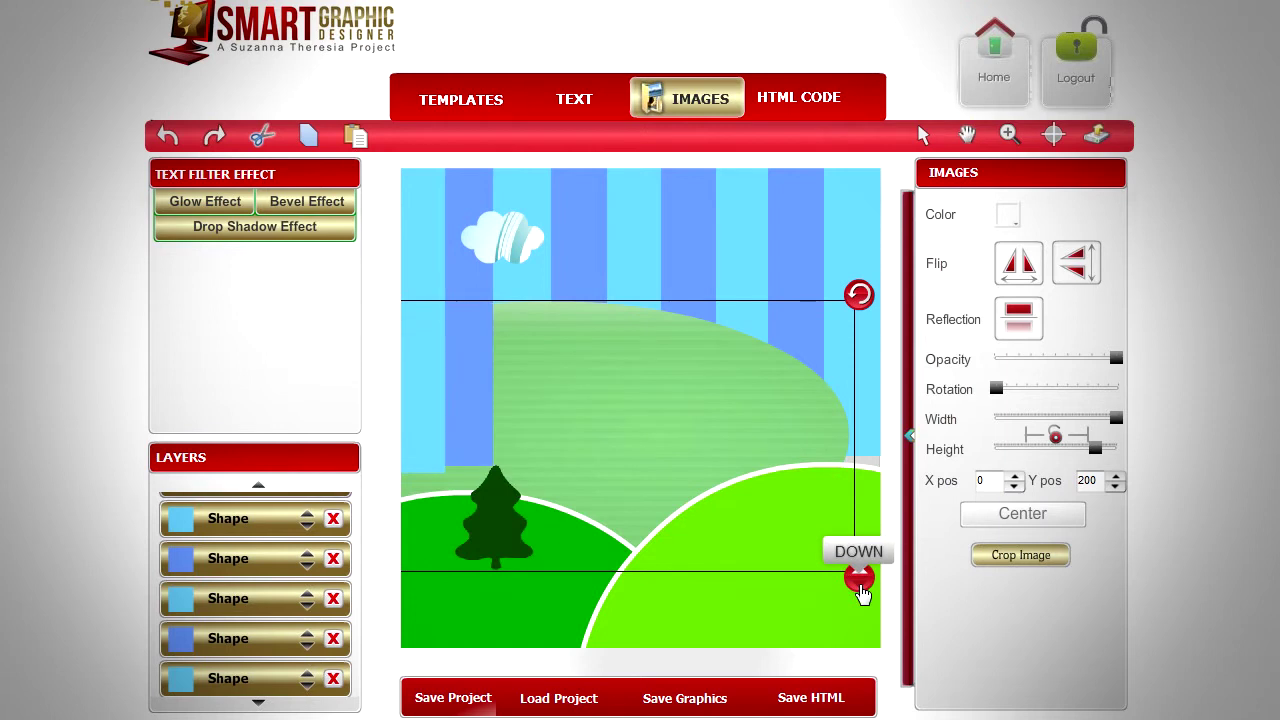
pyautogui.click(858, 573)
pyautogui.click(858, 573)
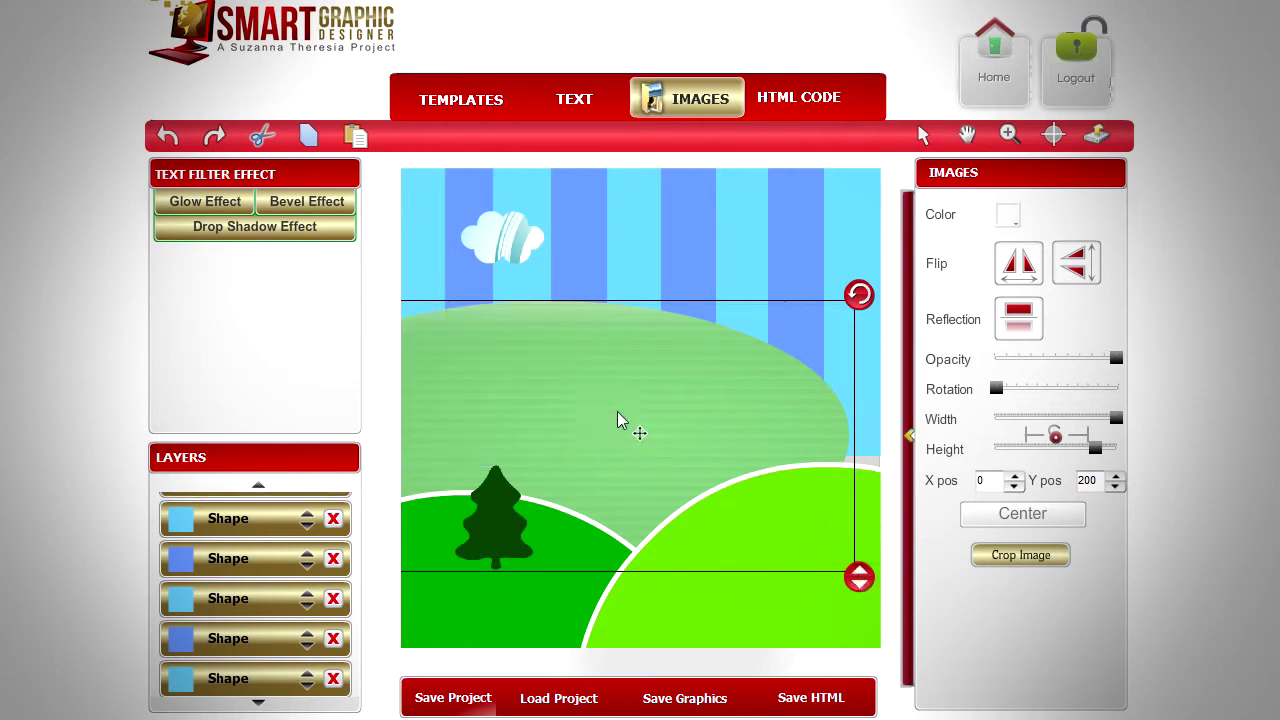
pyautogui.moveTo(617, 411); pyautogui.dragTo(705, 440)
# Move the cloud toward the canvas's upper-left corner and add the white background with a pale blue wave from the library's Backgrounds category
pyautogui.click(522, 250)
pyautogui.moveTo(522, 255); pyautogui.dragTo(496, 237)
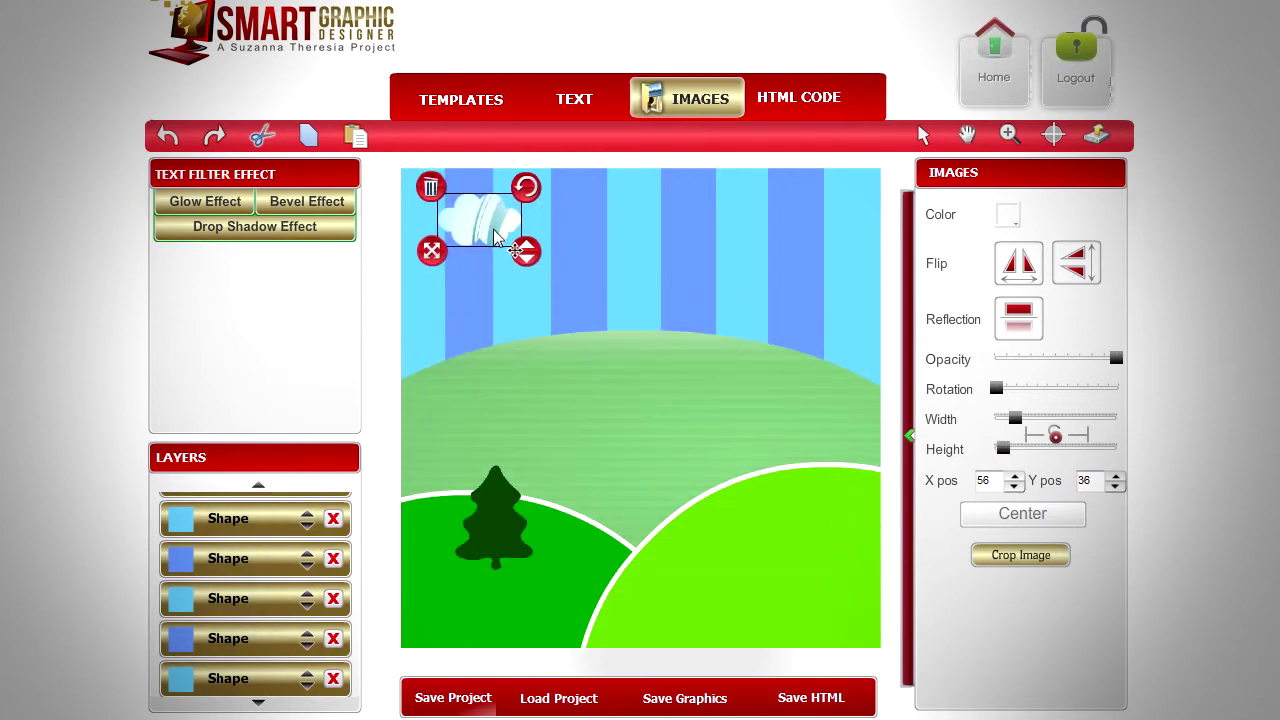
pyautogui.click(700, 107)
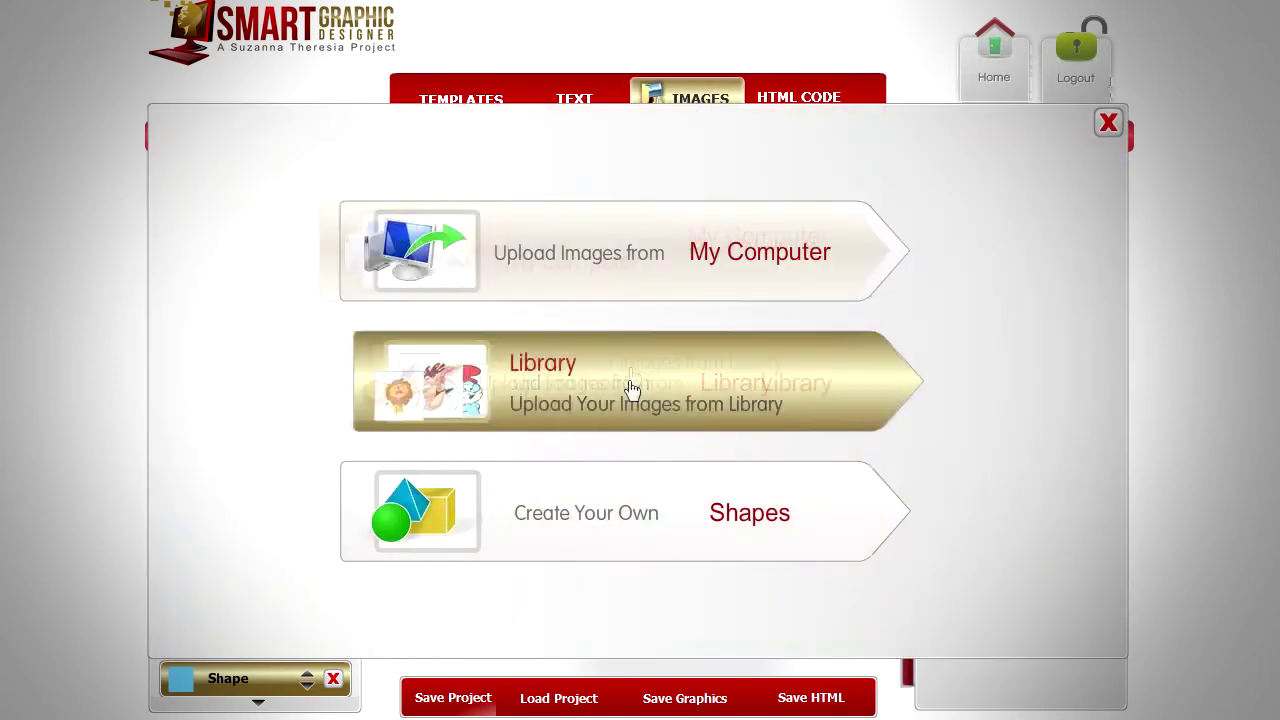
pyautogui.click(615, 380)
pyautogui.click(343, 352)
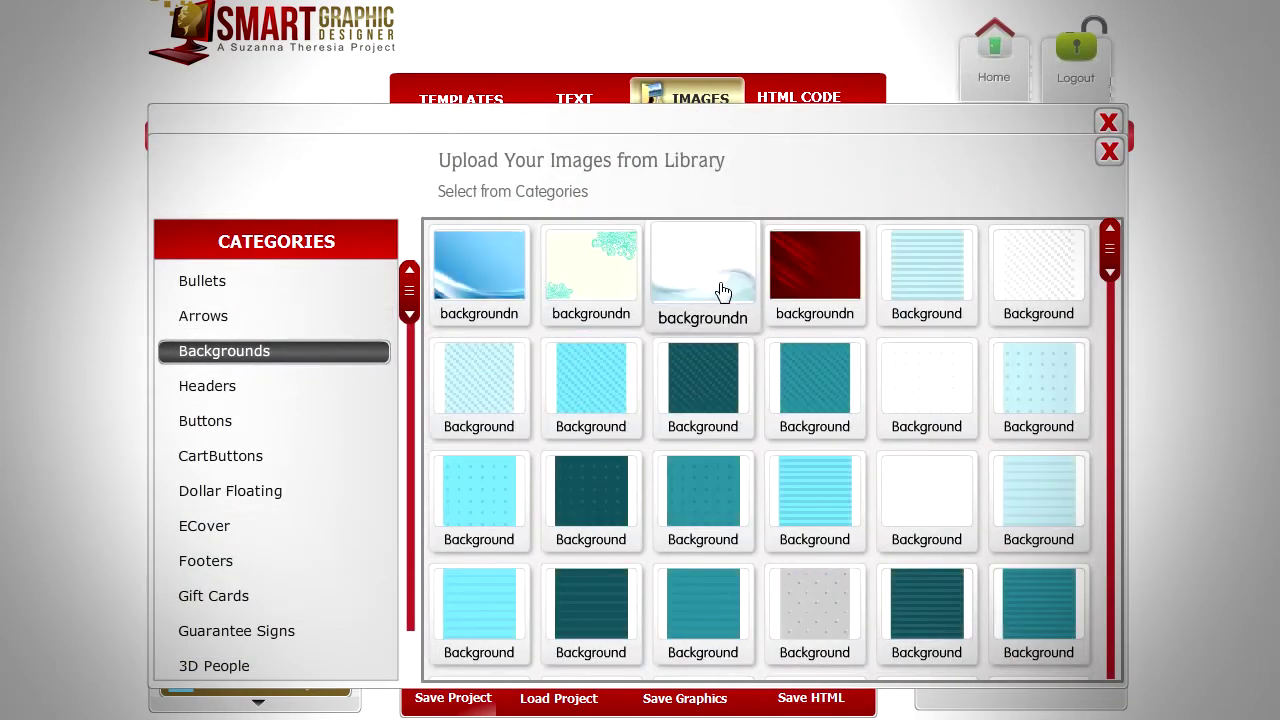
pyautogui.click(723, 292)
# Crop the background to a cloud shape over its wave, size it as a small cloud below the slightly reduced large cloud
pyautogui.click(1020, 556)
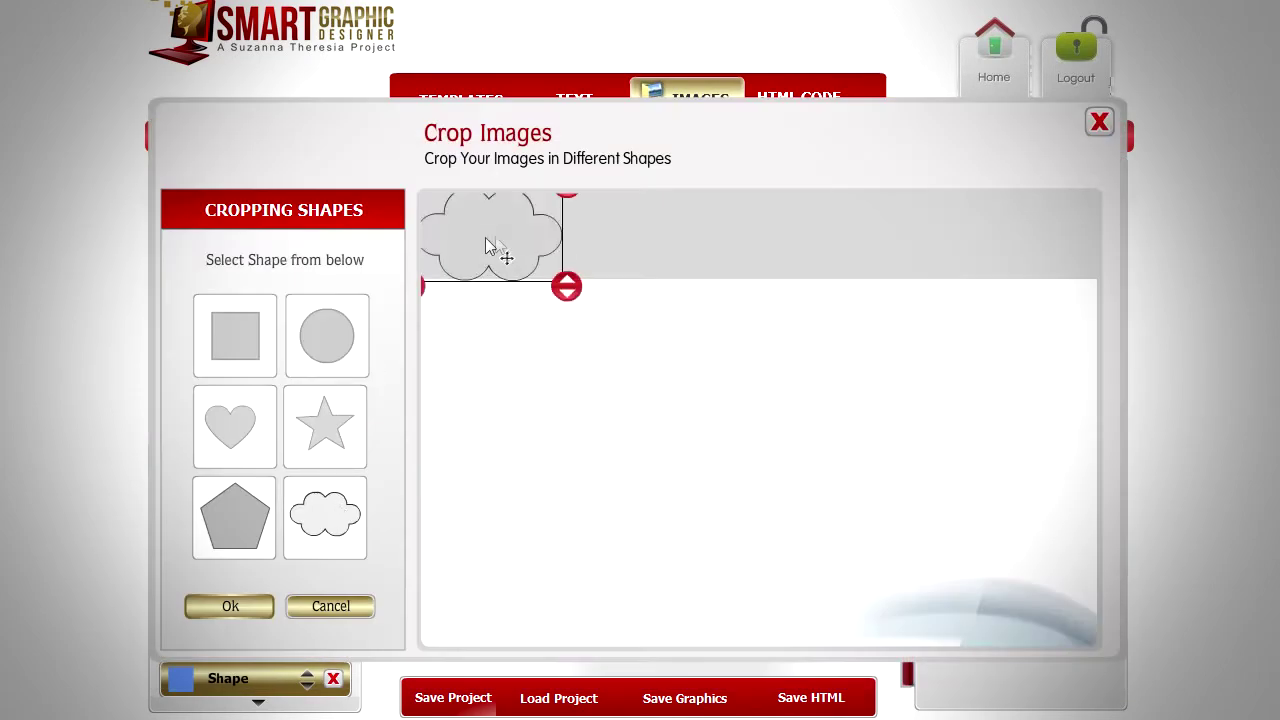
pyautogui.moveTo(487, 247); pyautogui.dragTo(876, 607)
pyautogui.click(214, 606)
pyautogui.moveTo(457, 284); pyautogui.dragTo(528, 328)
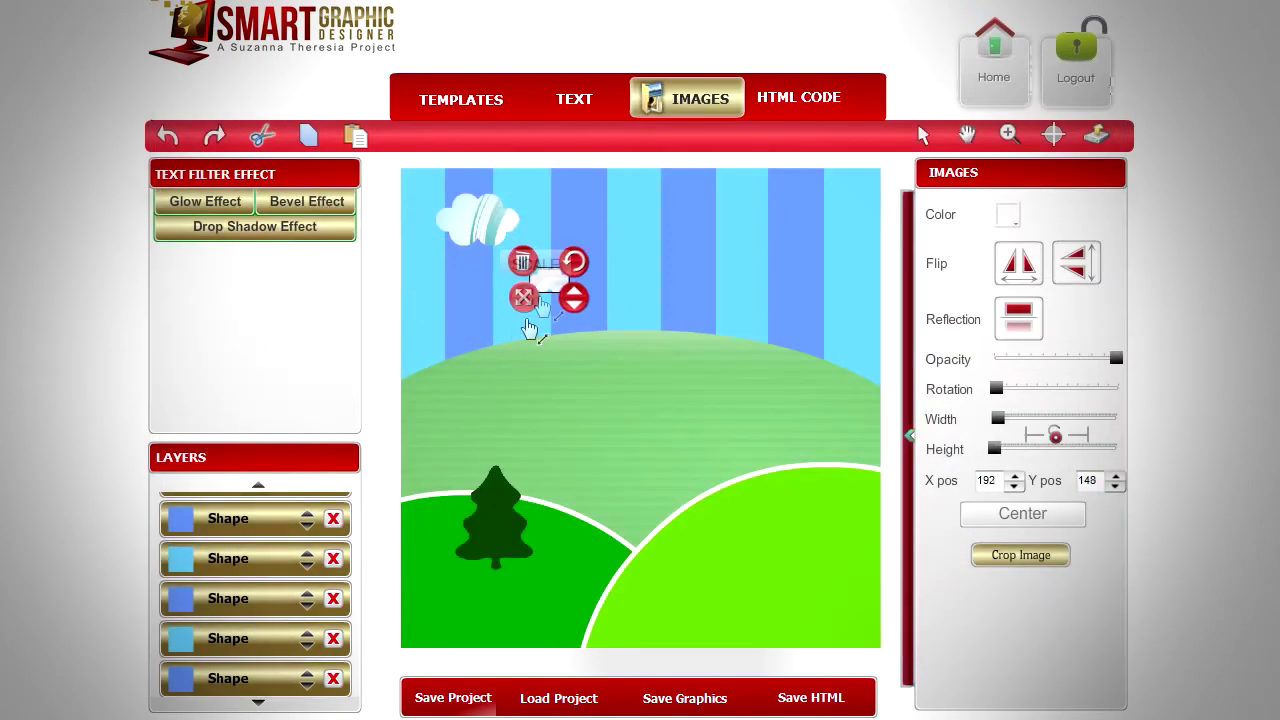
pyautogui.moveTo(1000, 419); pyautogui.dragTo(1012, 424)
pyautogui.moveTo(525, 296); pyautogui.dragTo(497, 220)
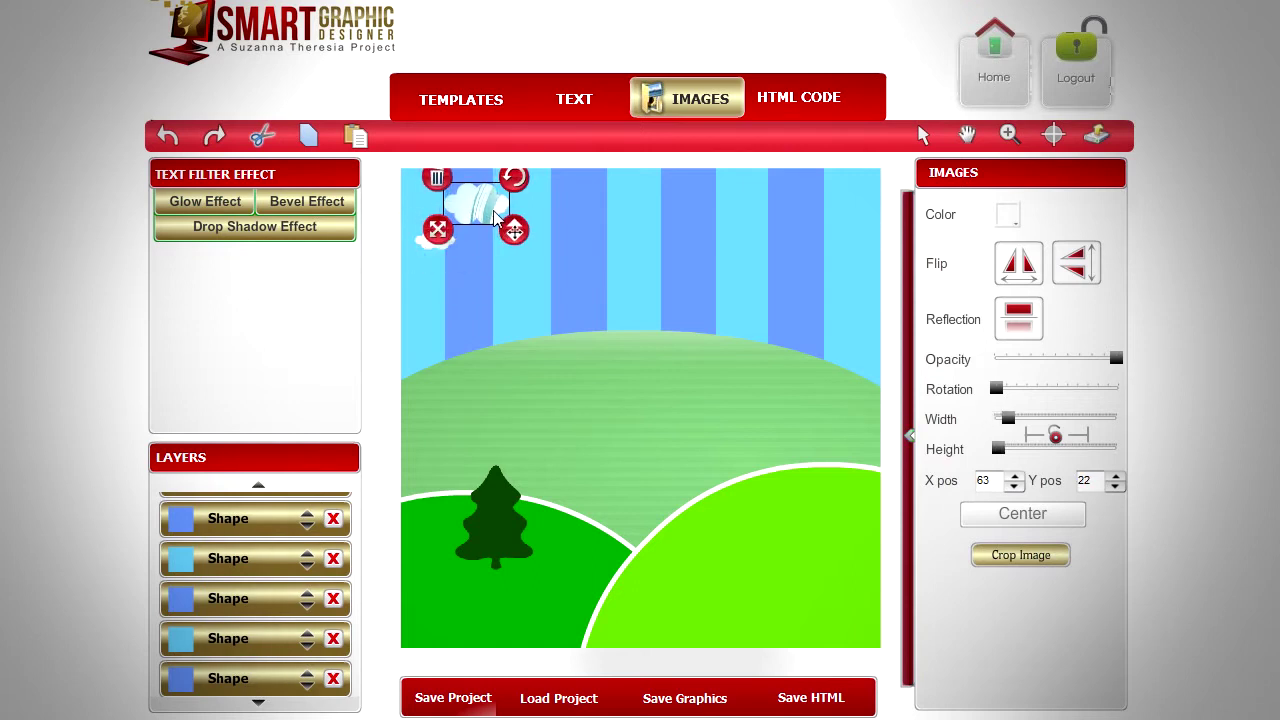
# Reposition the tree on the dark green hill, then paste a smaller, slightly rotated copy to its right
pyautogui.click(508, 532)
pyautogui.moveTo(440, 579); pyautogui.dragTo(477, 521)
pyautogui.click(309, 139)
pyautogui.click(356, 139)
pyautogui.moveTo(489, 252); pyautogui.dragTo(543, 513)
pyautogui.moveTo(480, 563); pyautogui.dragTo(519, 509)
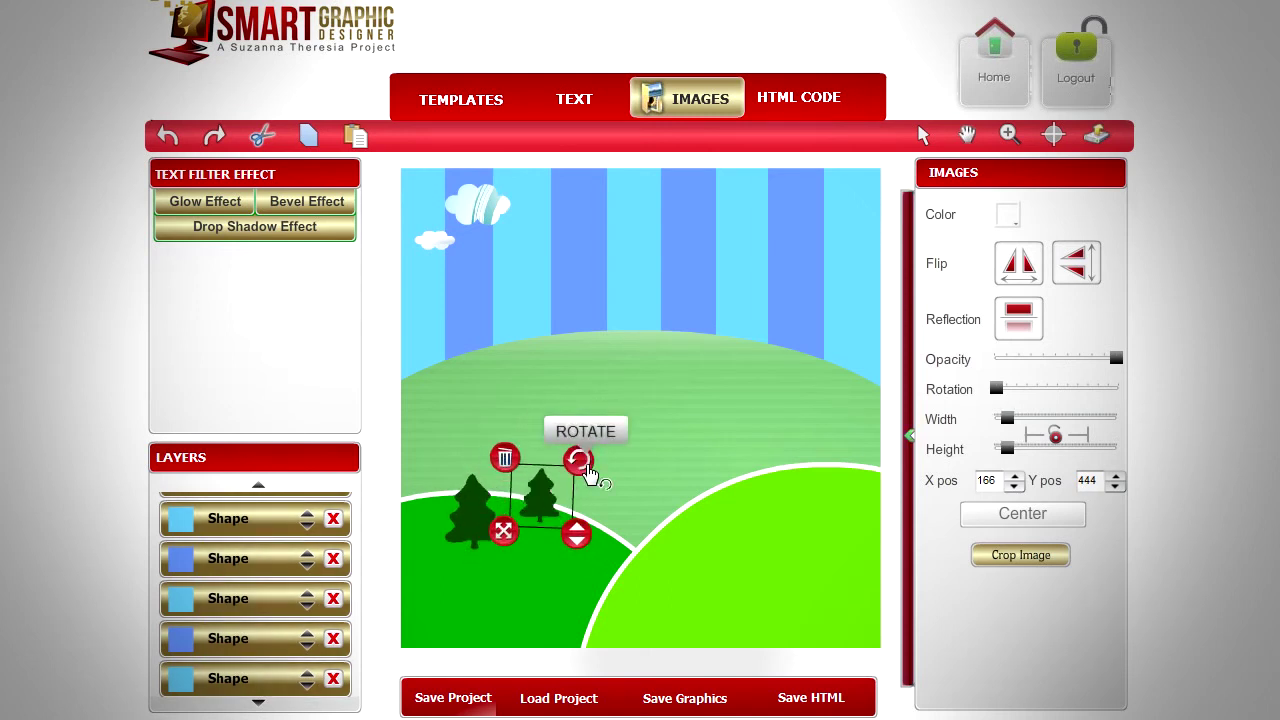
pyautogui.moveTo(590, 476); pyautogui.dragTo(591, 480)
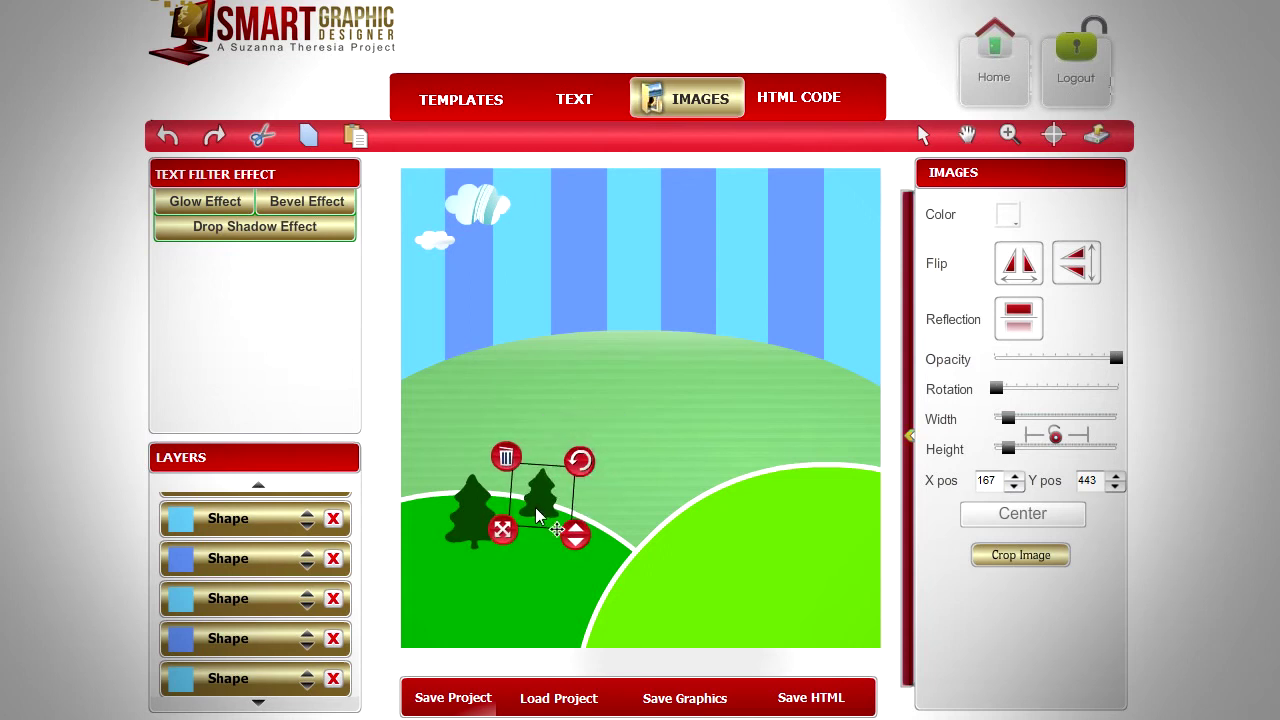
# Add two more tree copies on the bright green hill, one on its left slope and a smaller one near its crest
pyautogui.click(308, 136)
pyautogui.click(355, 136)
pyautogui.moveTo(465, 230); pyautogui.dragTo(733, 494)
pyautogui.moveTo(705, 540); pyautogui.dragTo(707, 522)
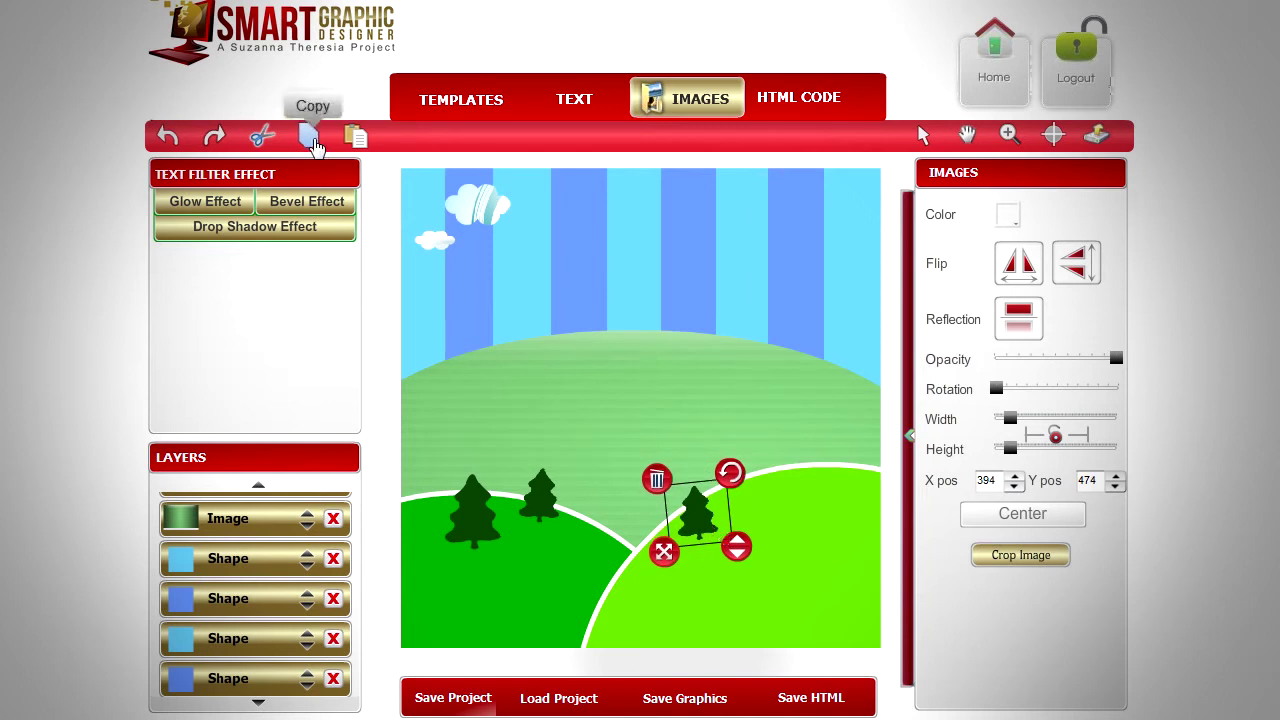
pyautogui.click(308, 136)
pyautogui.click(355, 136)
pyautogui.moveTo(465, 230); pyautogui.dragTo(752, 527)
pyautogui.moveTo(772, 478); pyautogui.dragTo(781, 468)
# Paste another tree copy, scaled smaller, beside the left-slope tree and shift the tree near the crest slightly right
pyautogui.click(308, 136)
pyautogui.click(355, 136)
pyautogui.moveTo(465, 230); pyautogui.dragTo(727, 561)
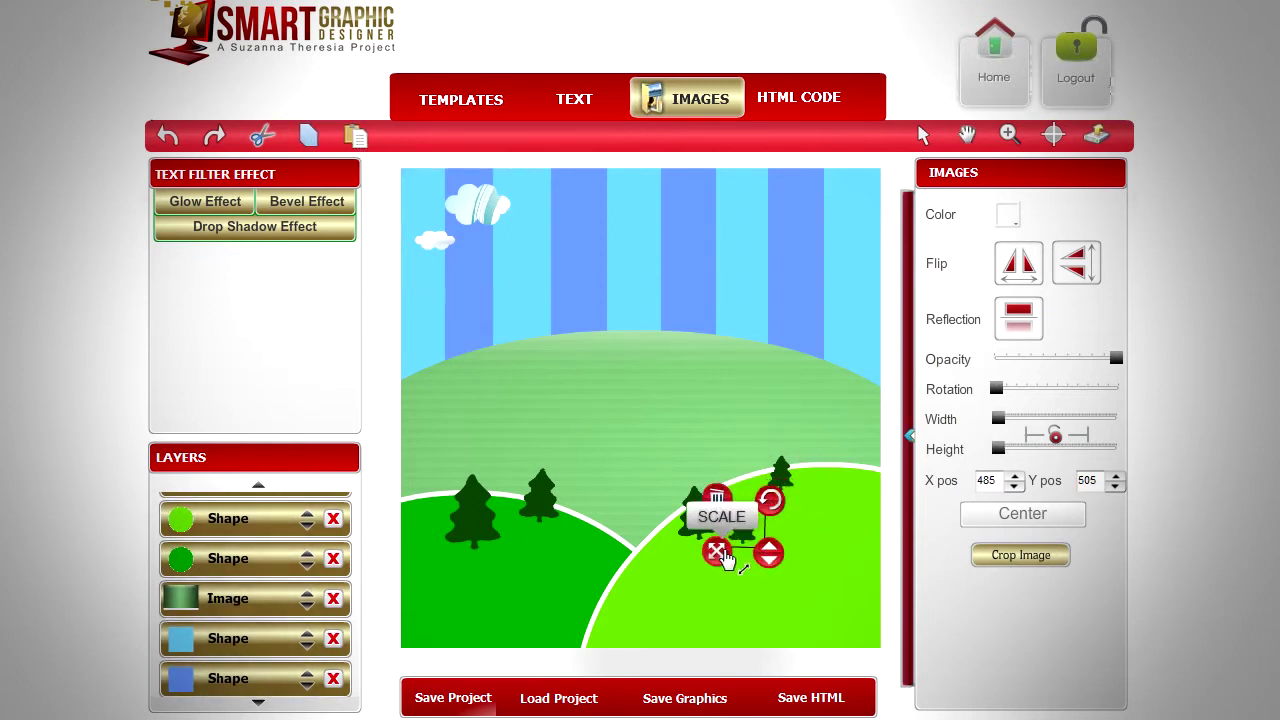
pyautogui.moveTo(784, 481); pyautogui.dragTo(807, 478)
# Add the text "My Logo" and increase its size
pyautogui.click(576, 100)
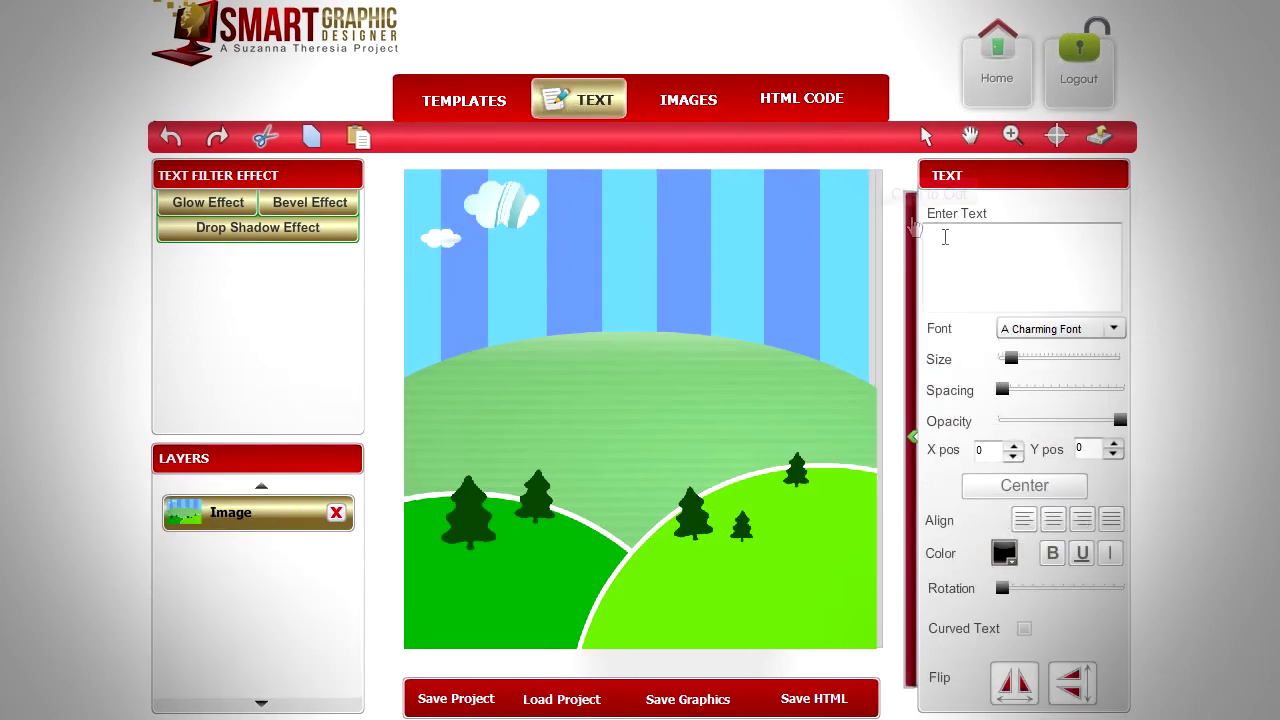
pyautogui.click(944, 237)
pyautogui.write('My Logo')
pyautogui.moveTo(1013, 360); pyautogui.dragTo(1062, 360)
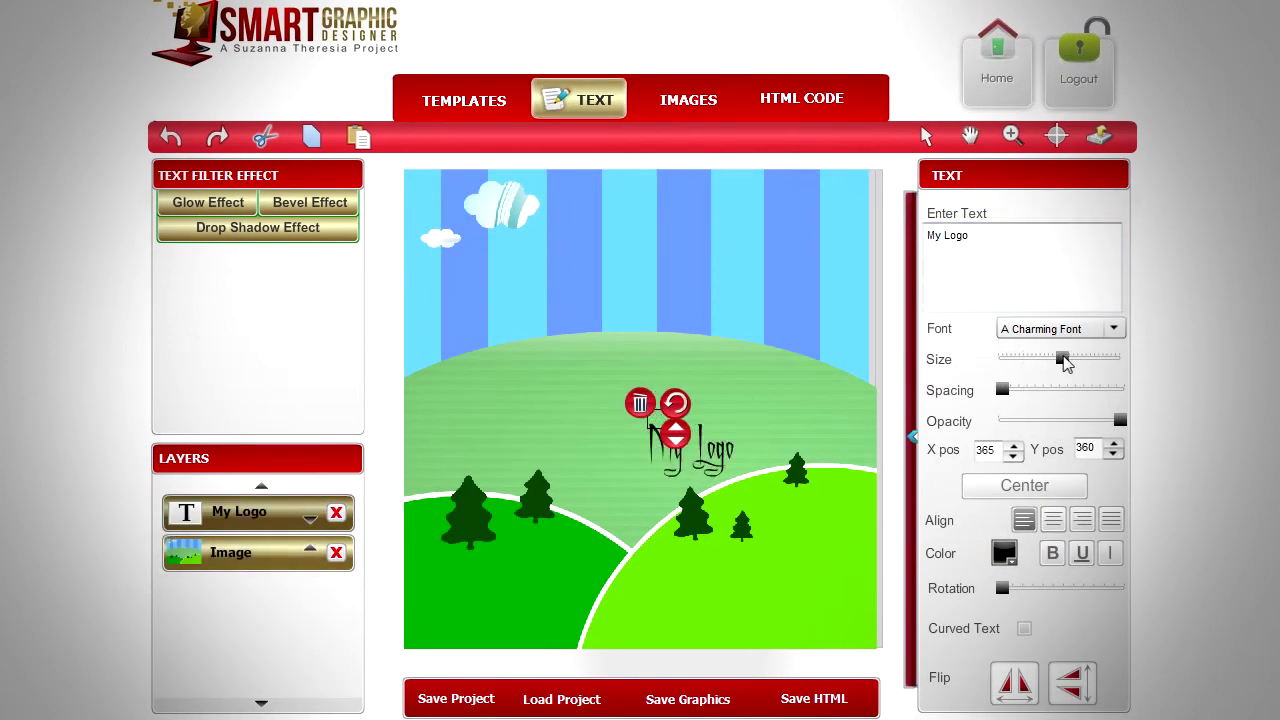
# Set the logo text to the nickelodeon font in white (#ffffff) and place it at the top of the sky beside the large cloud
pyautogui.click(1113, 329)
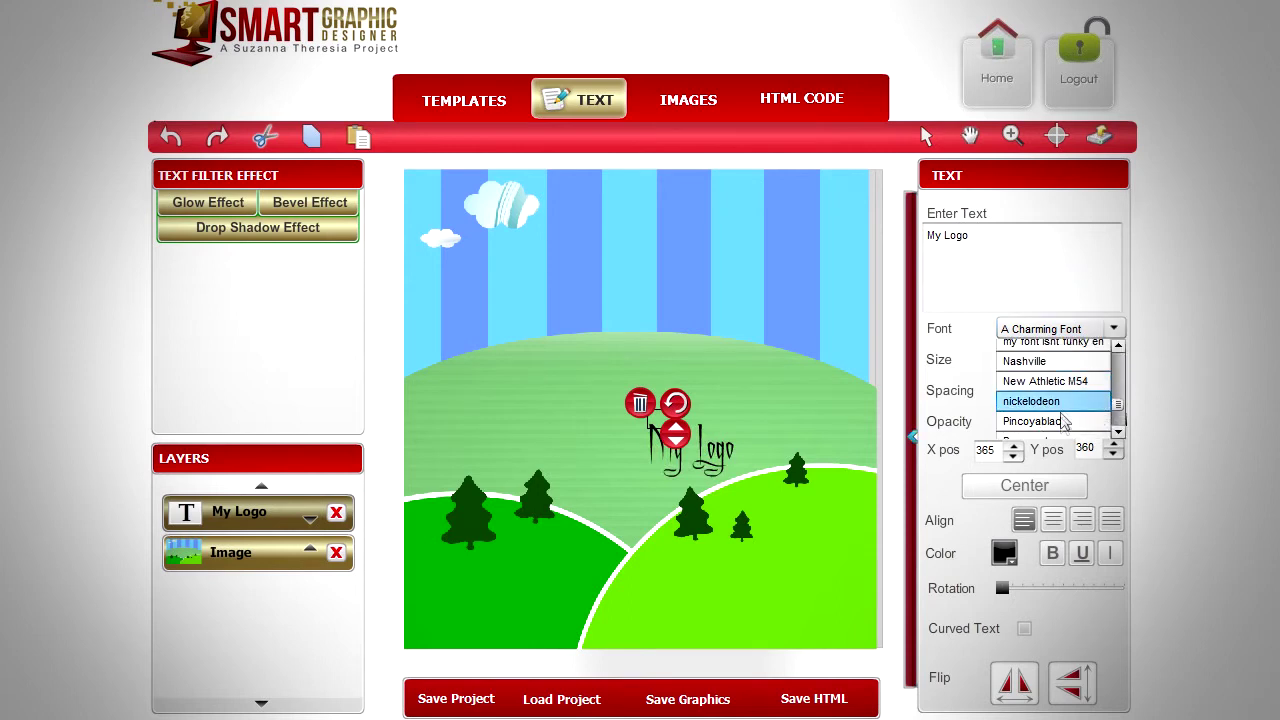
pyautogui.click(1045, 401)
pyautogui.click(1004, 553)
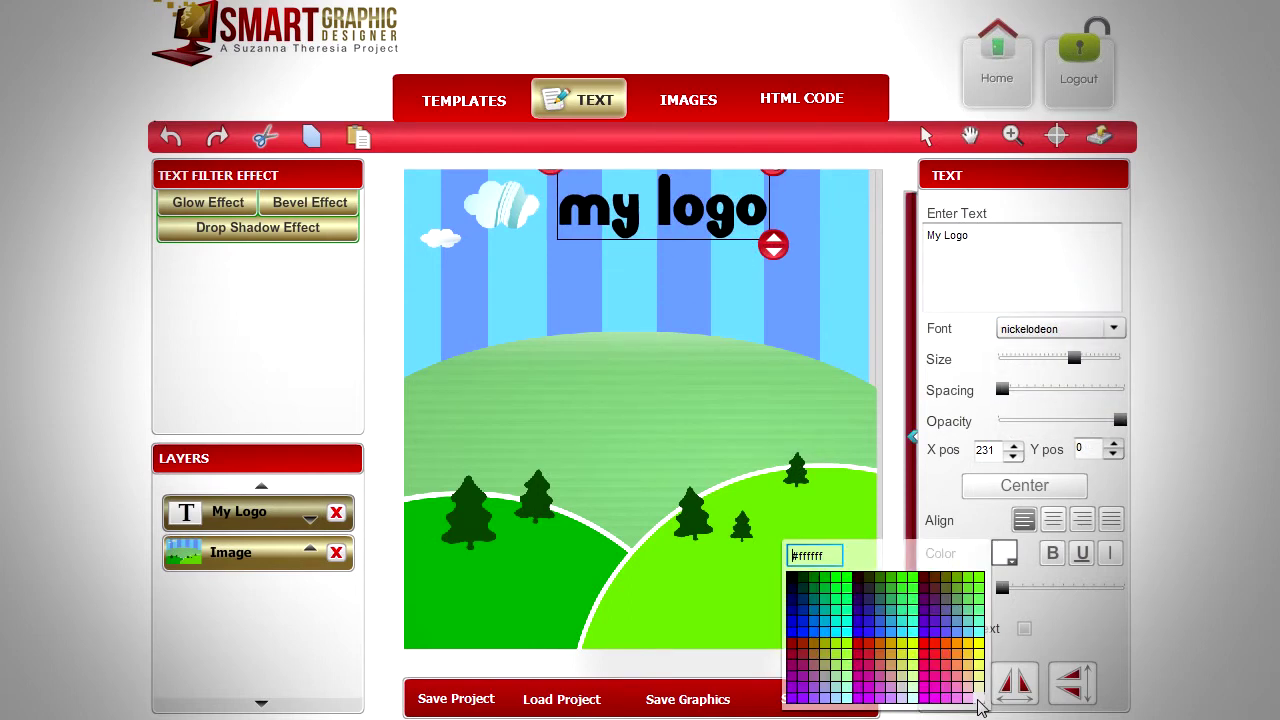
pyautogui.click(978, 699)
pyautogui.moveTo(716, 229); pyautogui.dragTo(724, 220)
# Add a second text reading "Enter text here" in the Arial font
pyautogui.click(583, 118)
pyautogui.click(977, 242)
pyautogui.write('Enter text here')
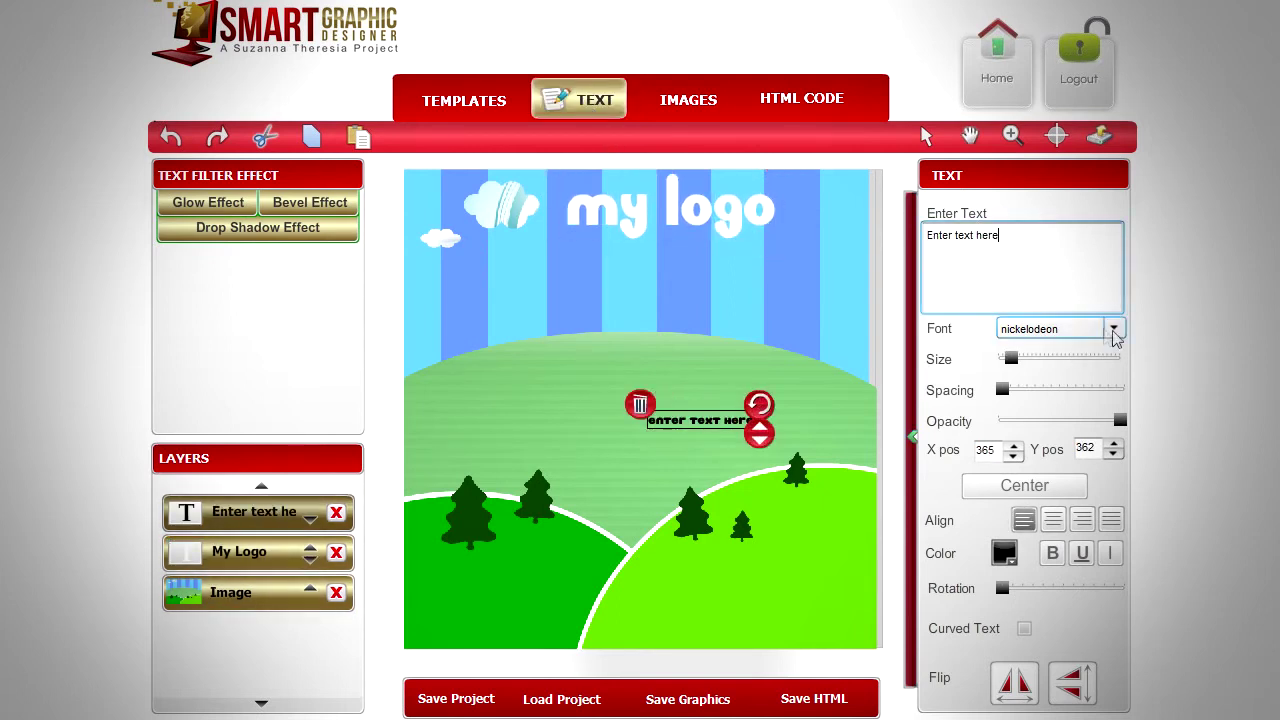
pyautogui.click(1060, 328)
pyautogui.scroll(3, 1050, 390)
pyautogui.click(1030, 414)
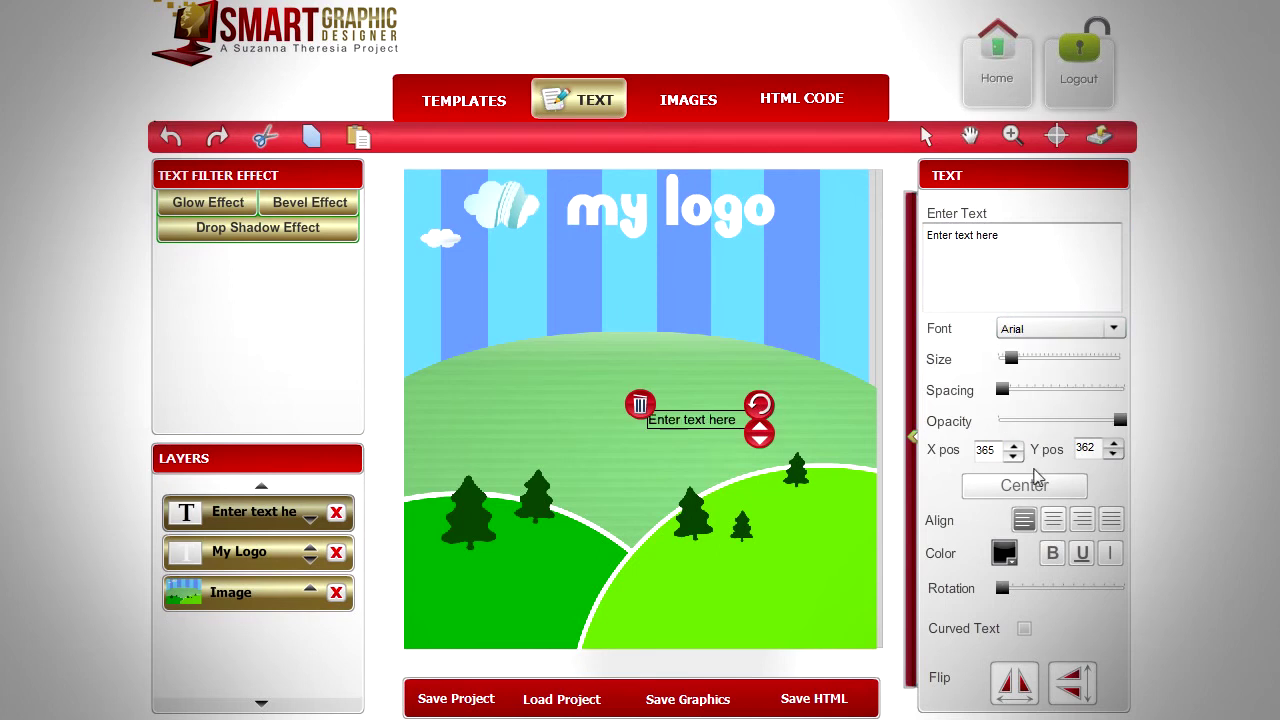
# Slightly enlarge the "Enter text here" line, colour it dark blue and place it directly below the logo text
pyautogui.click(1004, 553)
pyautogui.click(984, 704)
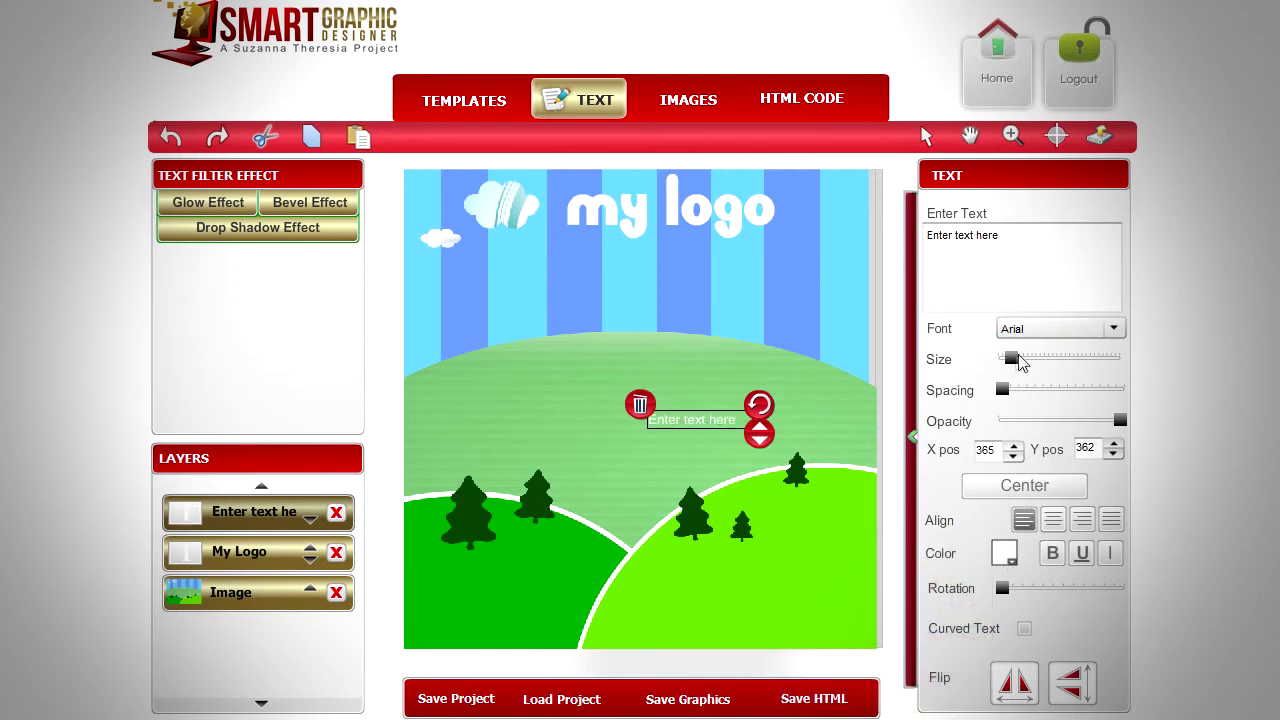
pyautogui.moveTo(1012, 359); pyautogui.dragTo(1017, 359)
pyautogui.moveTo(740, 424); pyautogui.dragTo(666, 251)
pyautogui.click(1004, 553)
pyautogui.click(869, 609)
pyautogui.moveTo(1016, 357); pyautogui.dragTo(1020, 357)
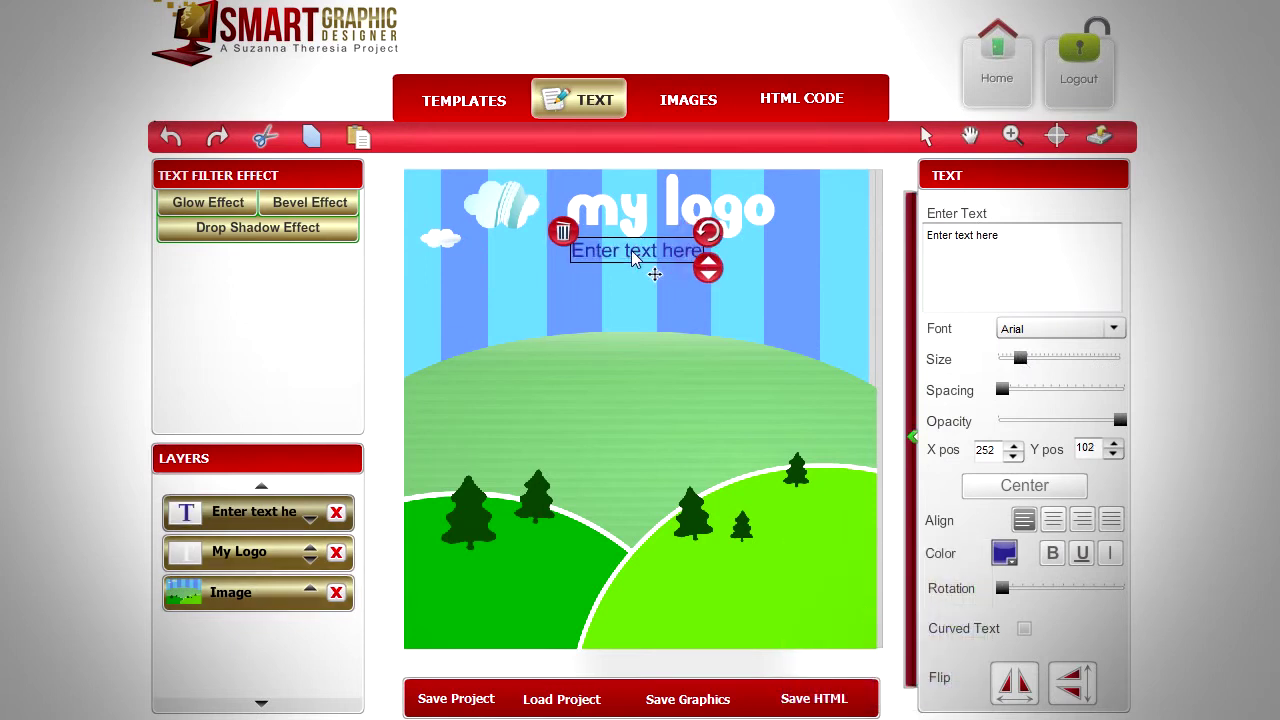
# Add a "Lorem Ipsum" text, enlarge it and place it in the sky just above the light green hill
pyautogui.click(586, 99)
pyautogui.click(934, 249)
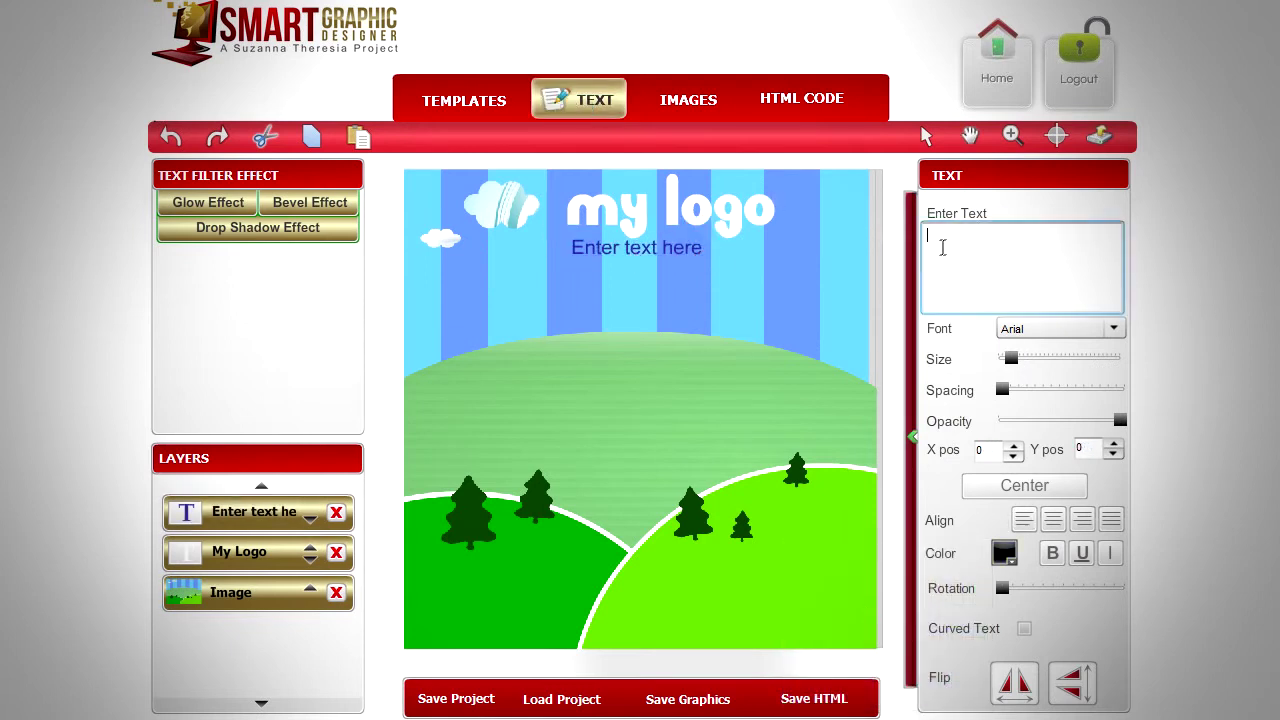
pyautogui.write('Lorem Ipsum')
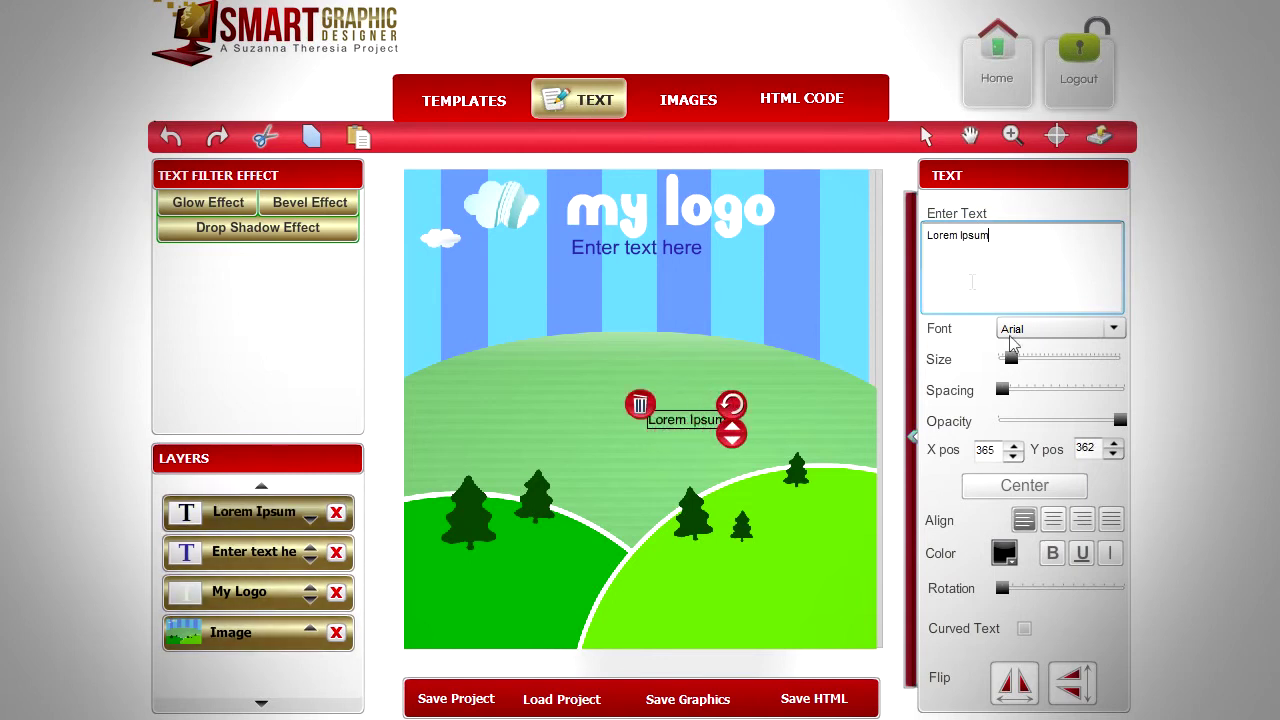
pyautogui.moveTo(1011, 358); pyautogui.dragTo(1050, 358)
pyautogui.moveTo(857, 440); pyautogui.dragTo(645, 323)
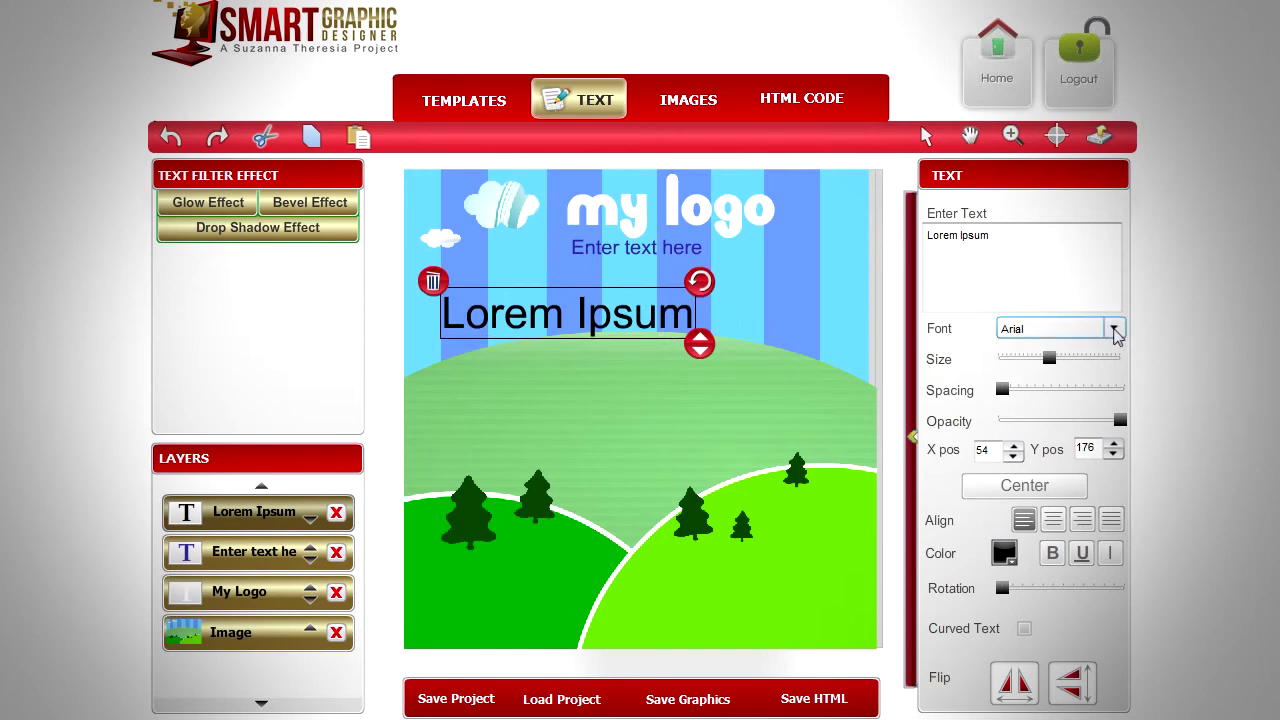
# Change the "Lorem Ipsum" text to the ChopinScript font, enlarge it slightly and colour it dark teal
pyautogui.click(1113, 328)
pyautogui.click(1057, 362)
pyautogui.moveTo(1057, 362); pyautogui.dragTo(1061, 361)
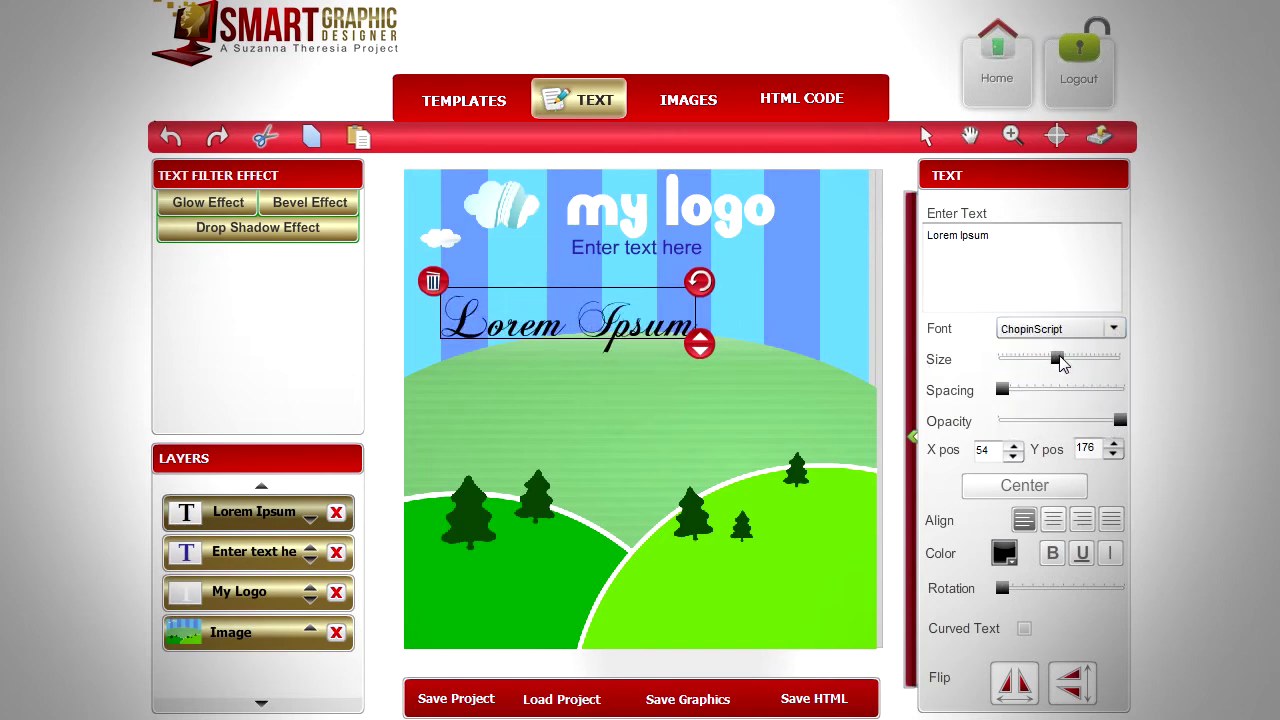
pyautogui.click(1004, 553)
pyautogui.click(803, 591)
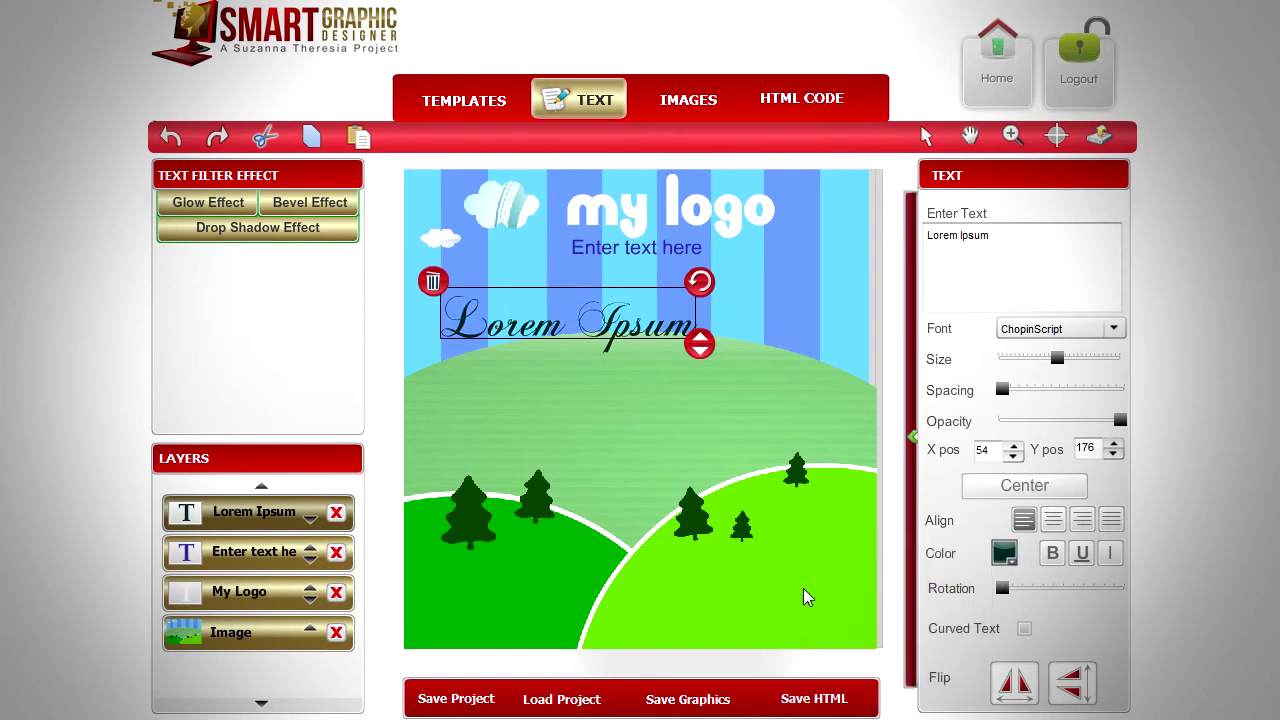
# Apply a white glow to "Lorem Ipsum" with blur 4 and strength 2, and move the text slightly up
pyautogui.click(207, 203)
pyautogui.click(348, 292)
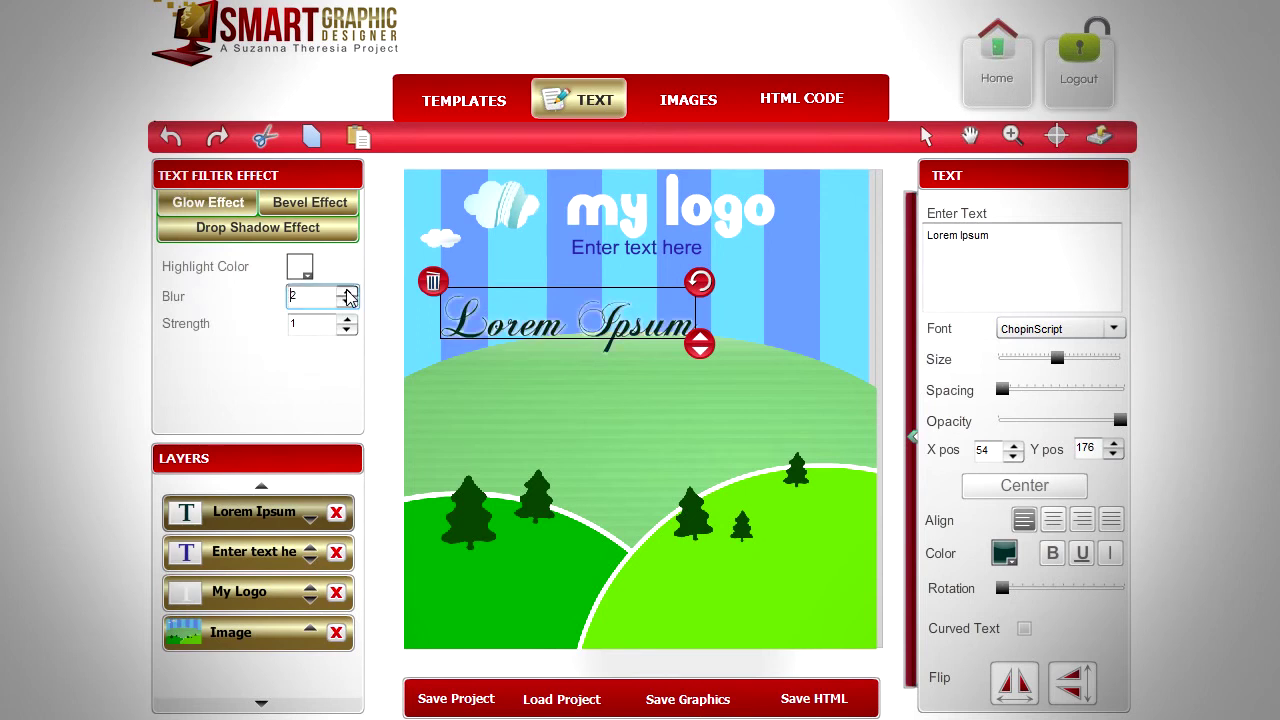
pyautogui.click(348, 292)
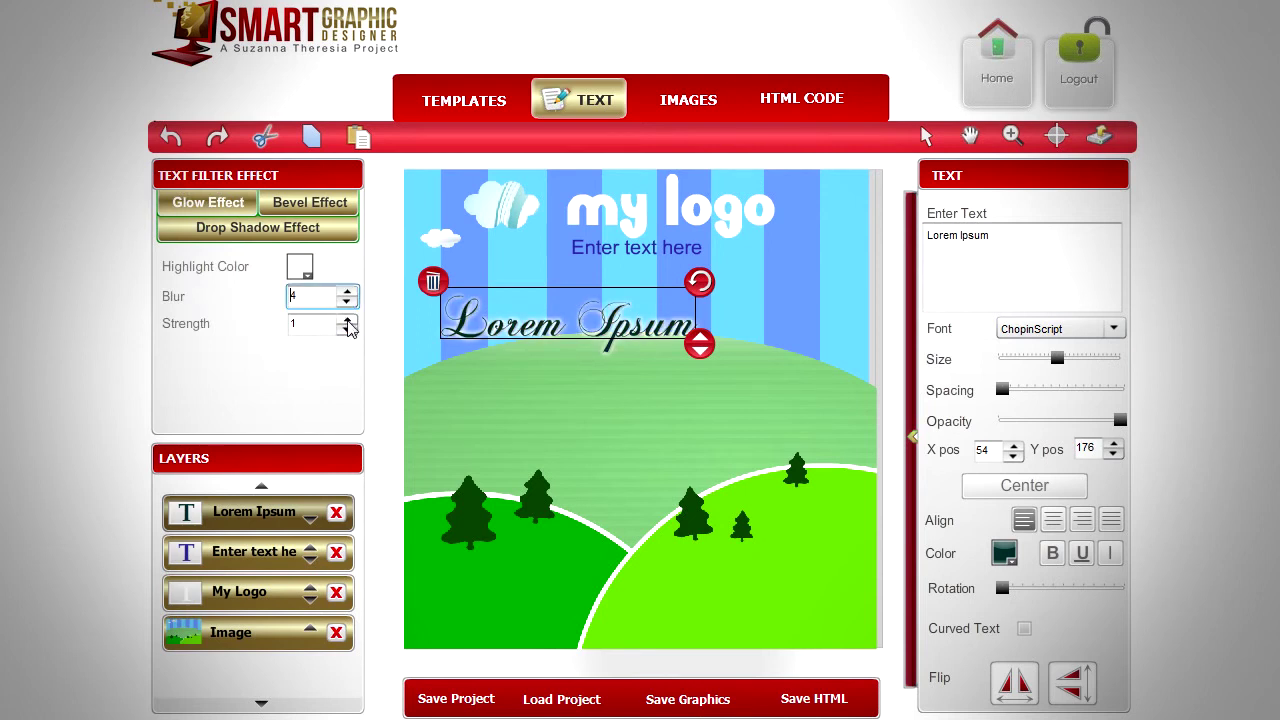
pyautogui.click(348, 320)
pyautogui.moveTo(668, 347); pyautogui.dragTo(664, 329)
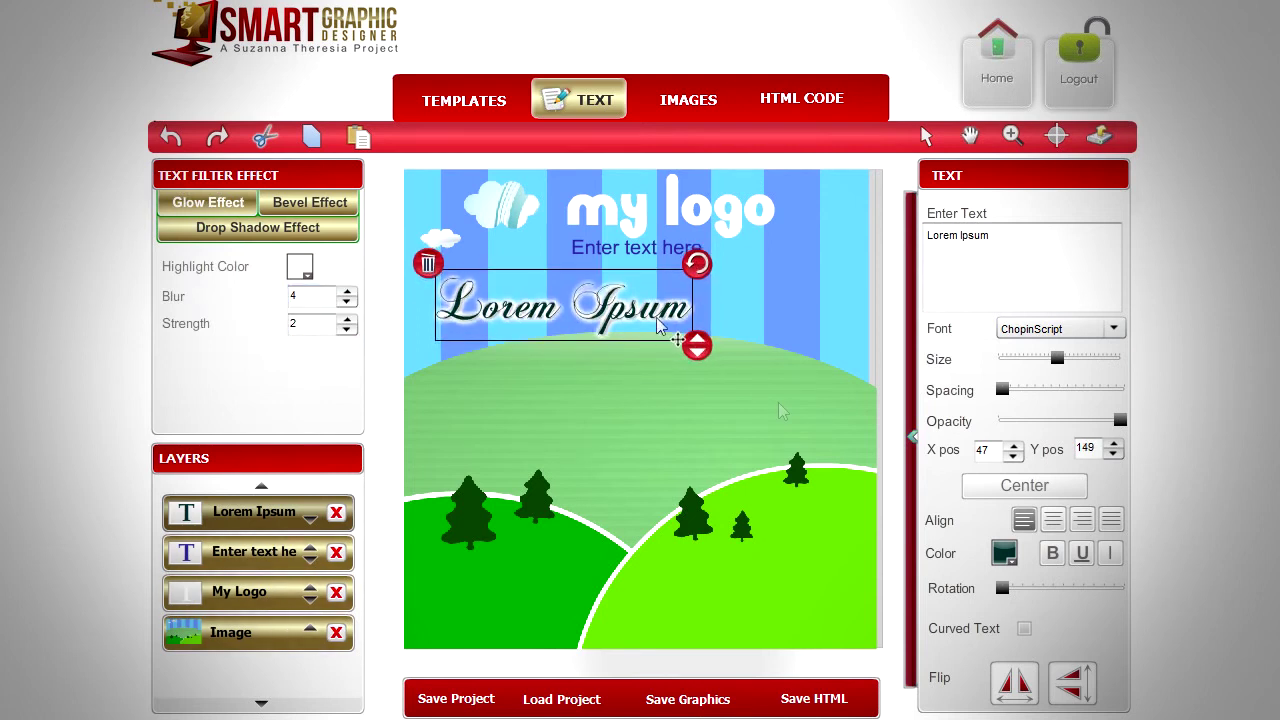
# Curve the "Lorem Ipsum" text into a gentle arch and place it above the light green hill's crest
pyautogui.click(1025, 630)
pyautogui.moveTo(1066, 648); pyautogui.dragTo(1073, 645)
pyautogui.moveTo(520, 335); pyautogui.dragTo(688, 320)
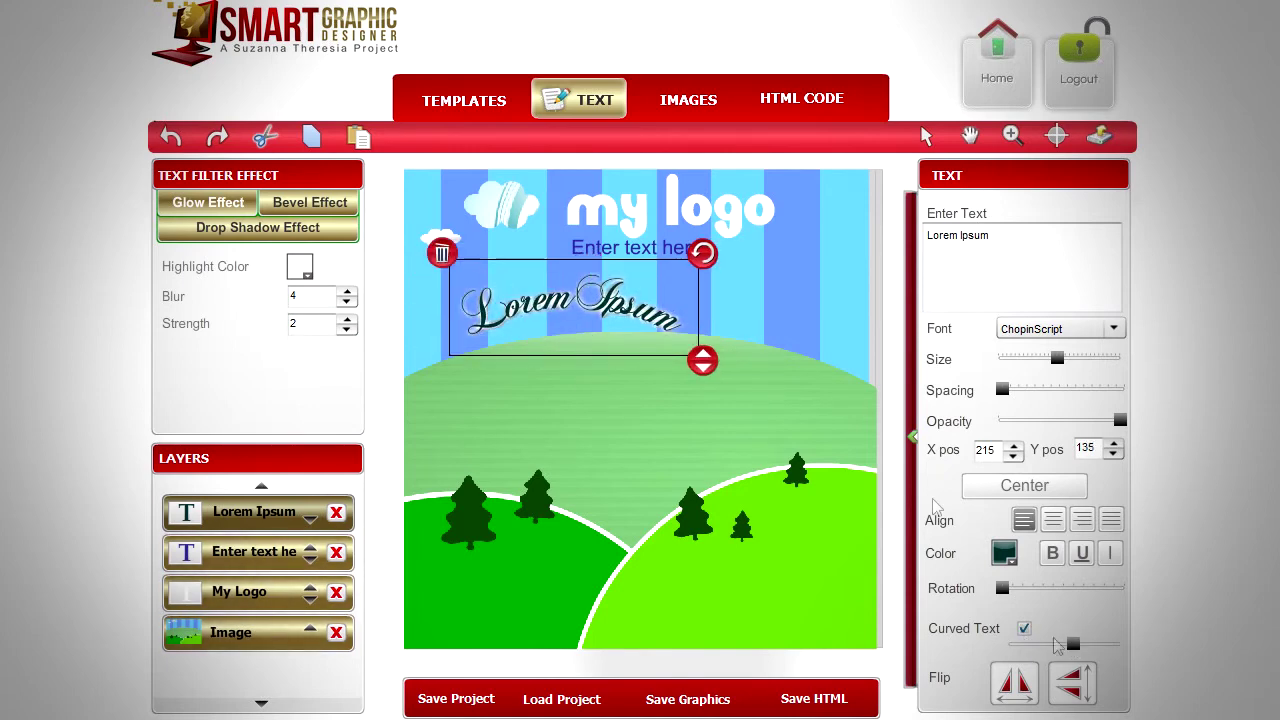
pyautogui.moveTo(1073, 646); pyautogui.dragTo(1068, 650)
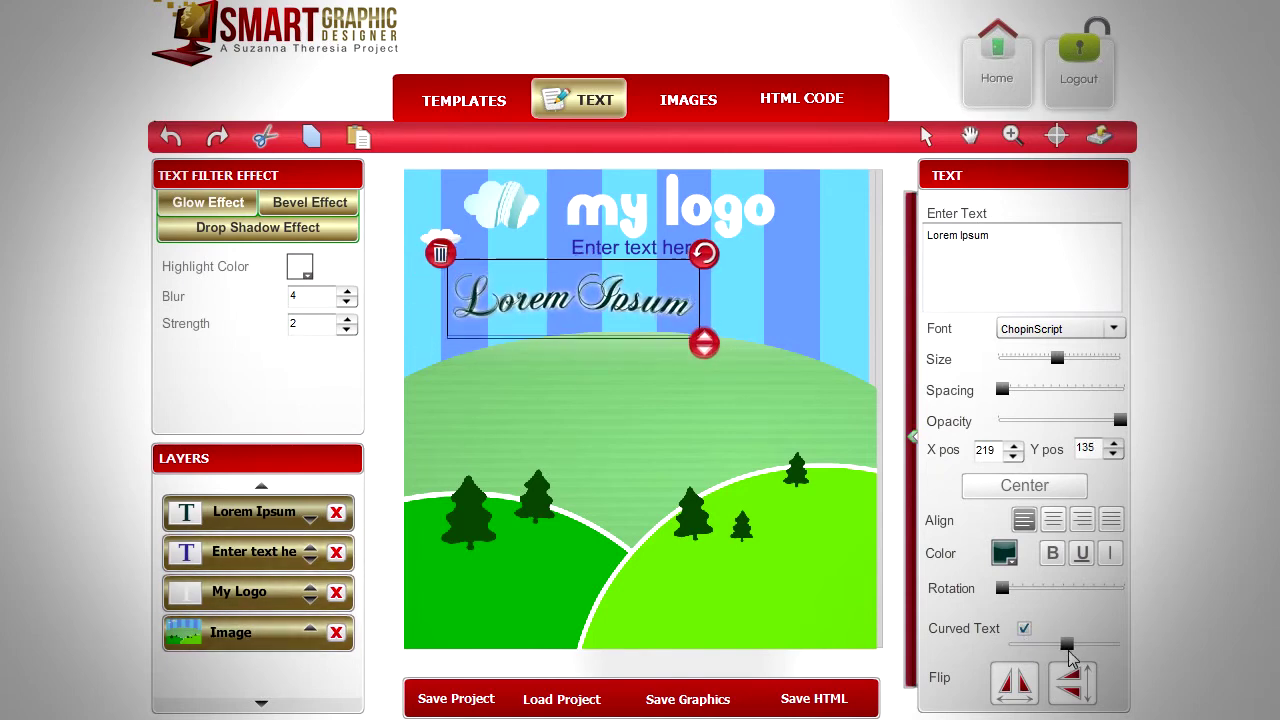
# Rotate the curved "Lorem Ipsum" title slightly counterclockwise along the light green hill's left slope and reapply its glow at strength 2
pyautogui.moveTo(706, 251); pyautogui.dragTo(678, 269)
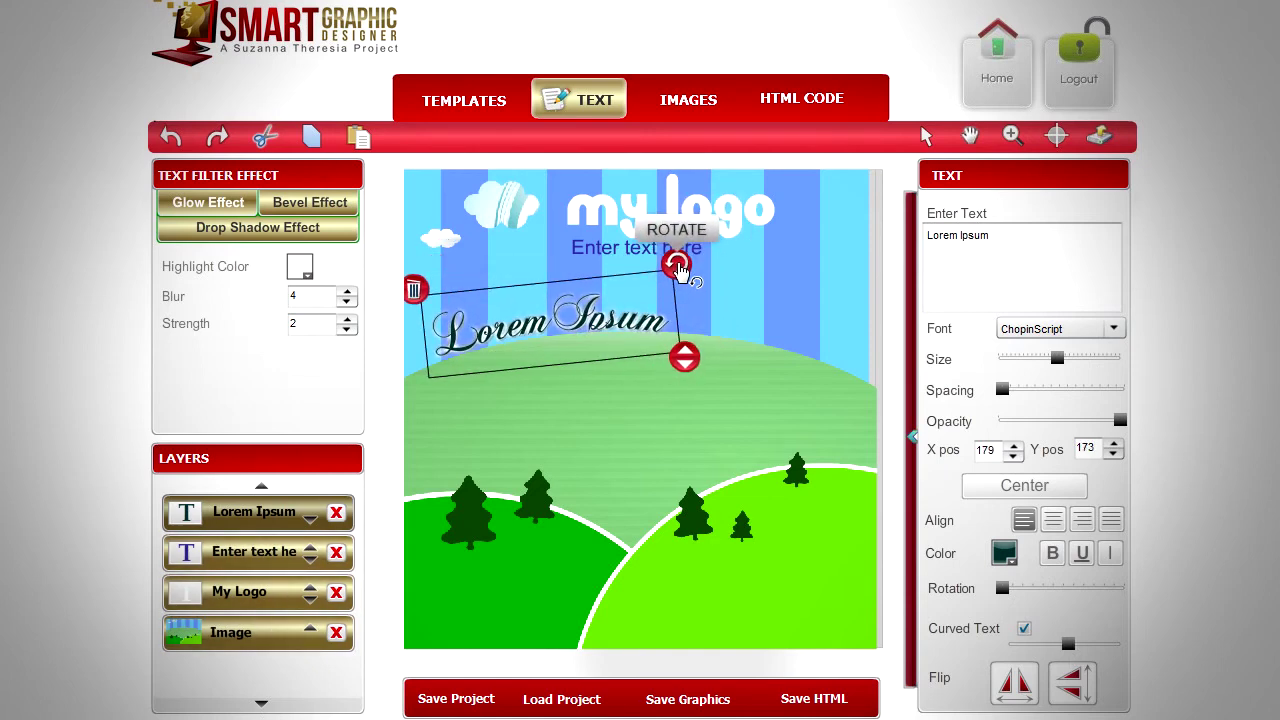
pyautogui.moveTo(645, 320); pyautogui.dragTo(645, 318)
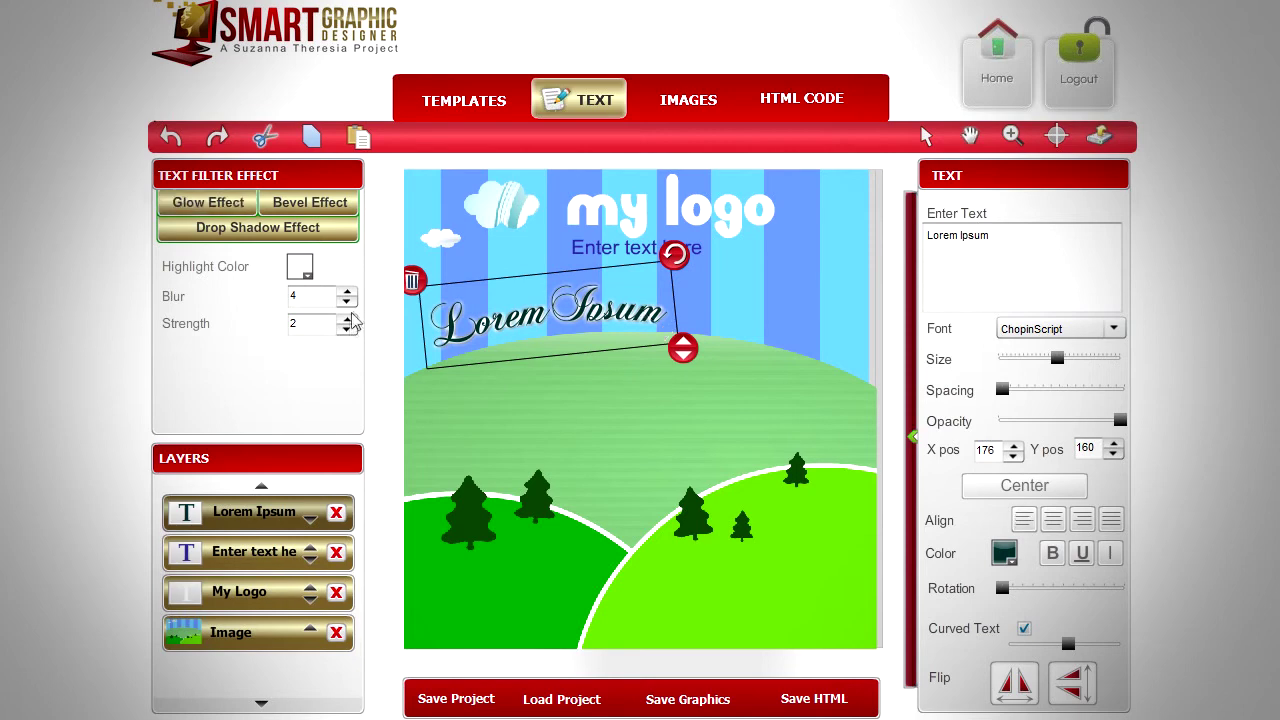
pyautogui.click(347, 319)
pyautogui.click(348, 330)
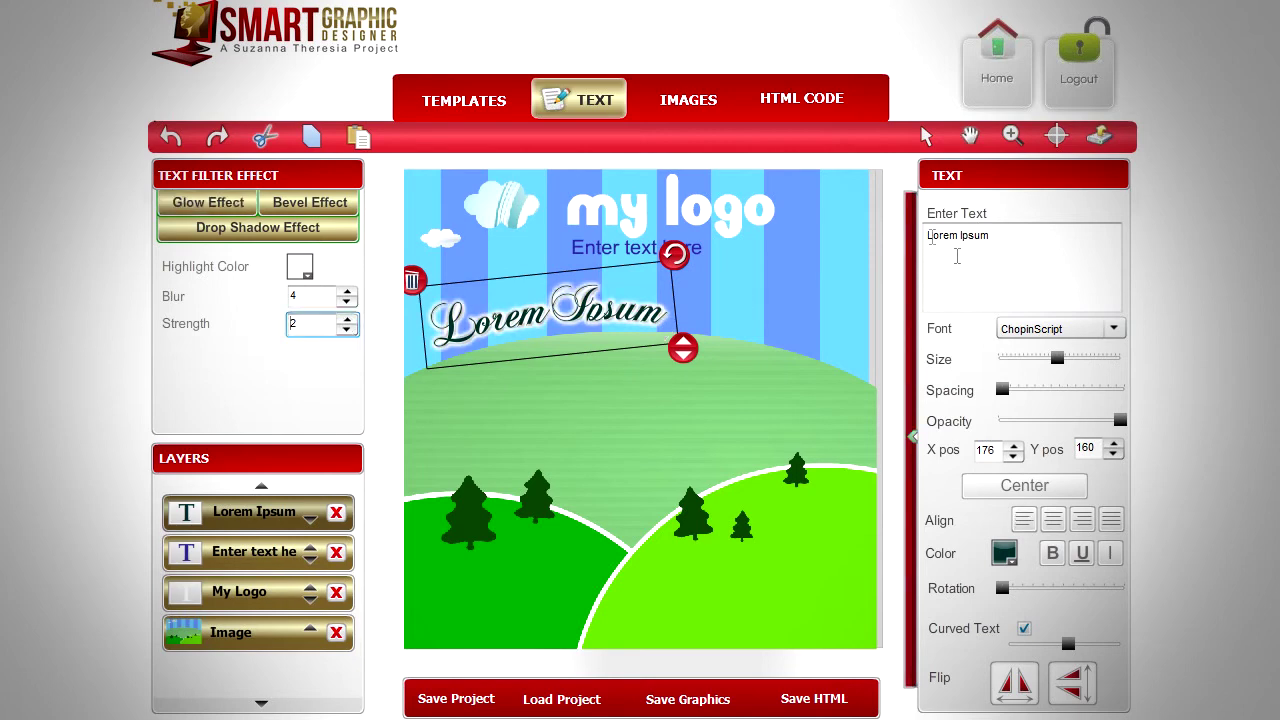
# Add a new text by pasting the paragraph that begins "is simply dummy text of the printing and typesetting industry"
pyautogui.click(579, 102)
pyautogui.rightClick(940, 249)
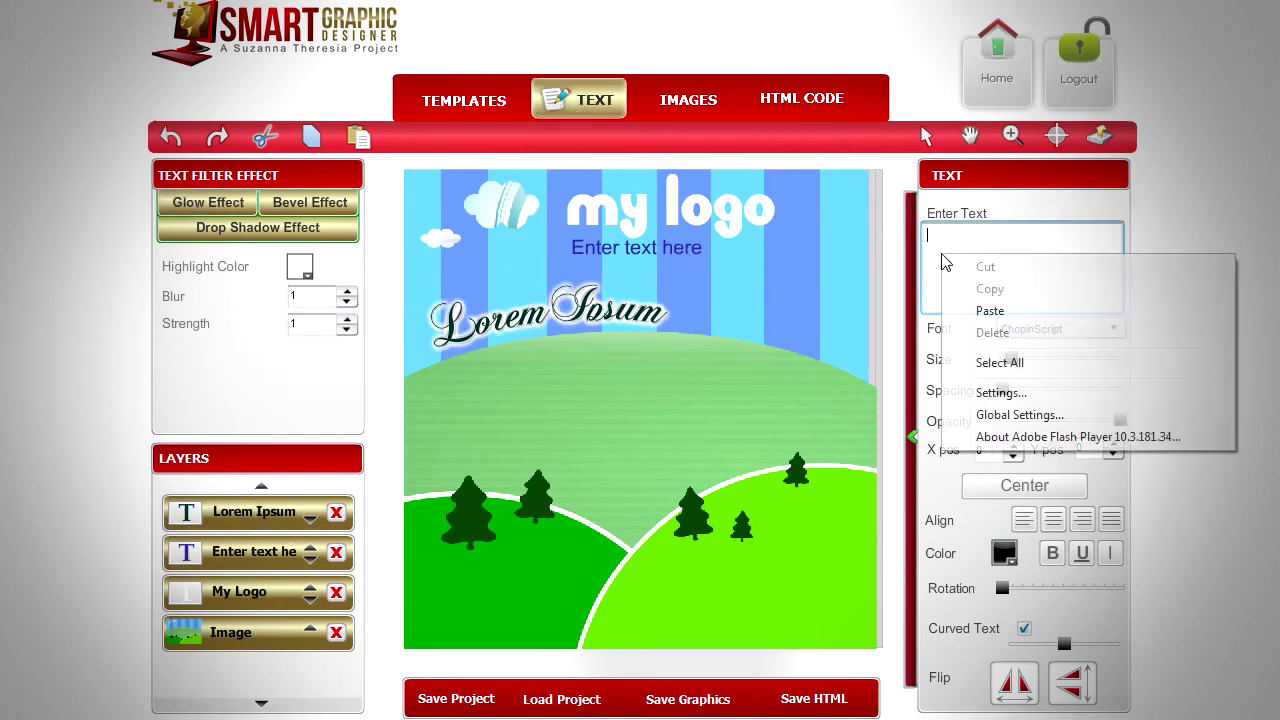
pyautogui.click(1000, 314)
# Format the pasted paragraph as white, uncurved Arial text and place it just below the "Lorem Ipsum" title
pyautogui.click(1060, 329)
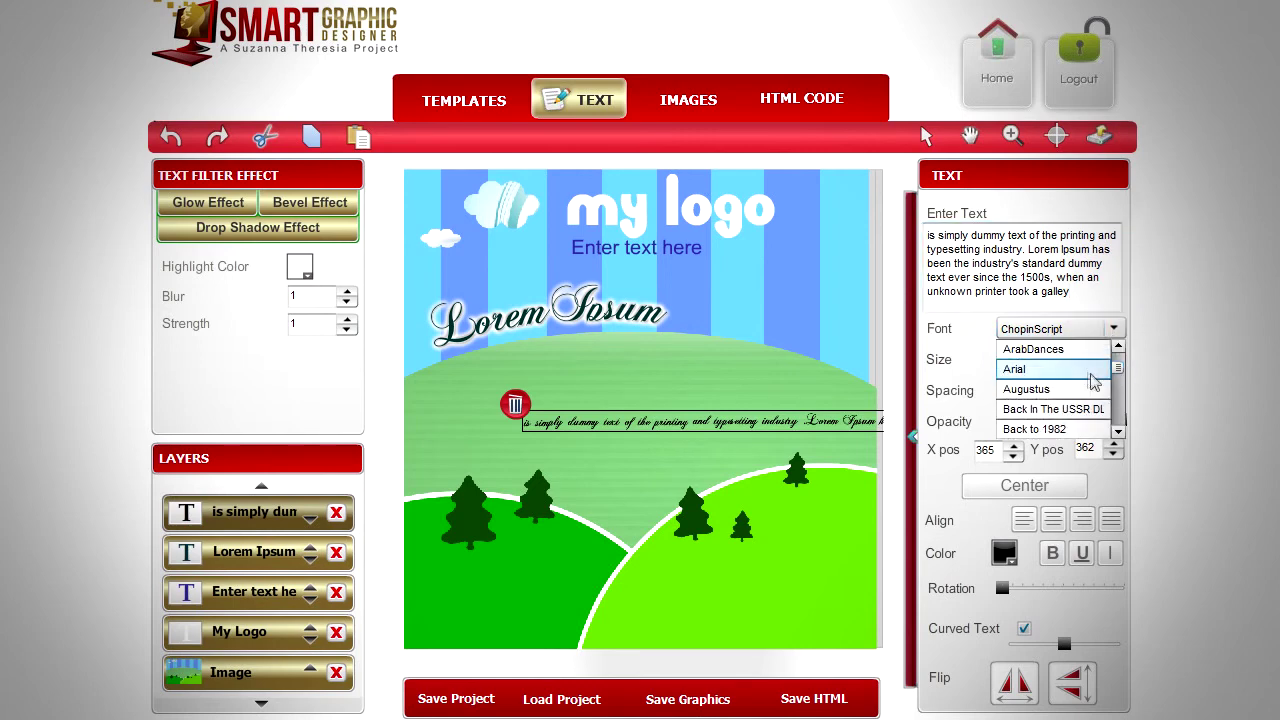
pyautogui.click(1020, 366)
pyautogui.click(1005, 553)
pyautogui.click(978, 700)
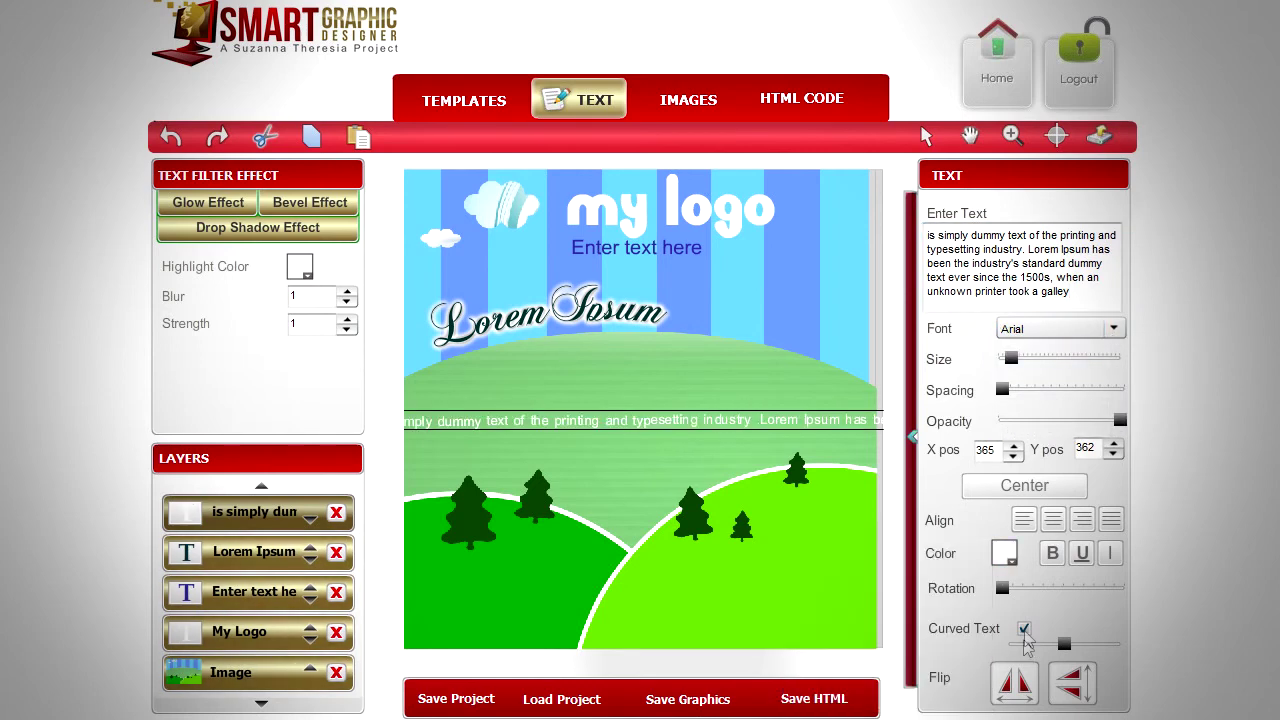
pyautogui.click(1024, 628)
pyautogui.moveTo(785, 425); pyautogui.dragTo(628, 367)
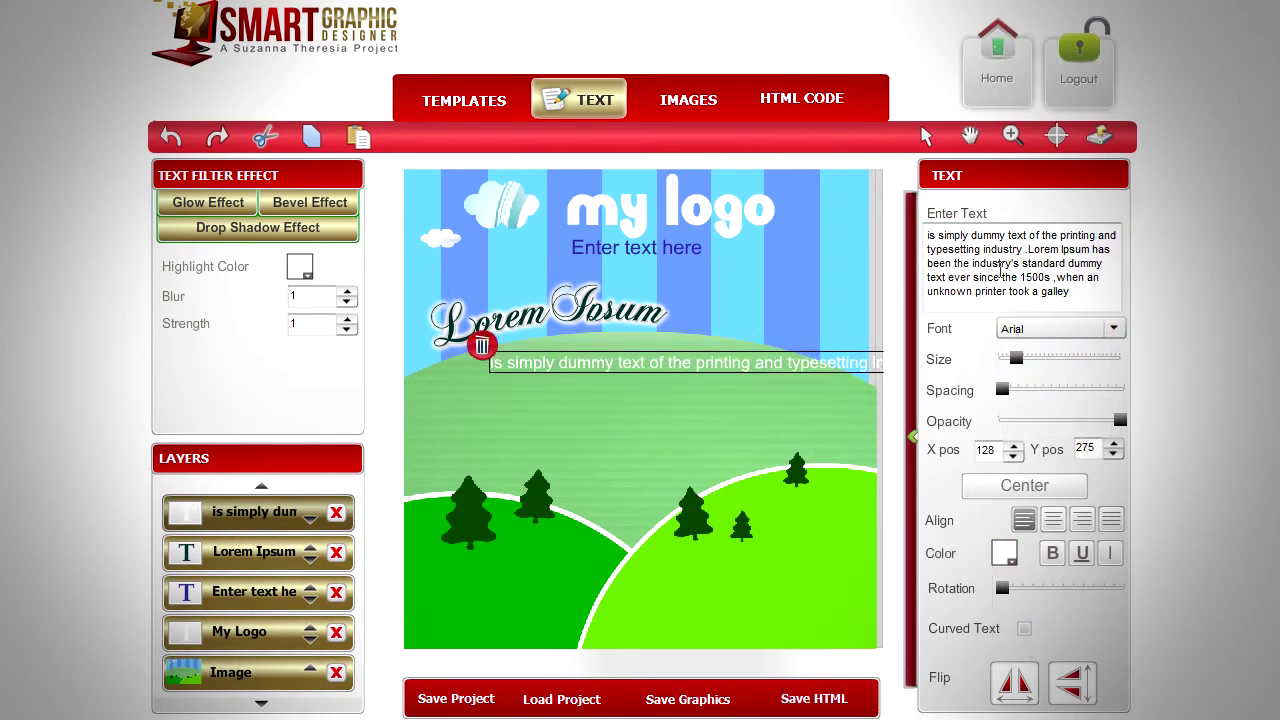
# Break the paragraph after "printing and", shift it left under the title and indent its first line
pyautogui.click(1119, 244)
pyautogui.press('Return')
pyautogui.press('Delete')
pyautogui.press('Up')
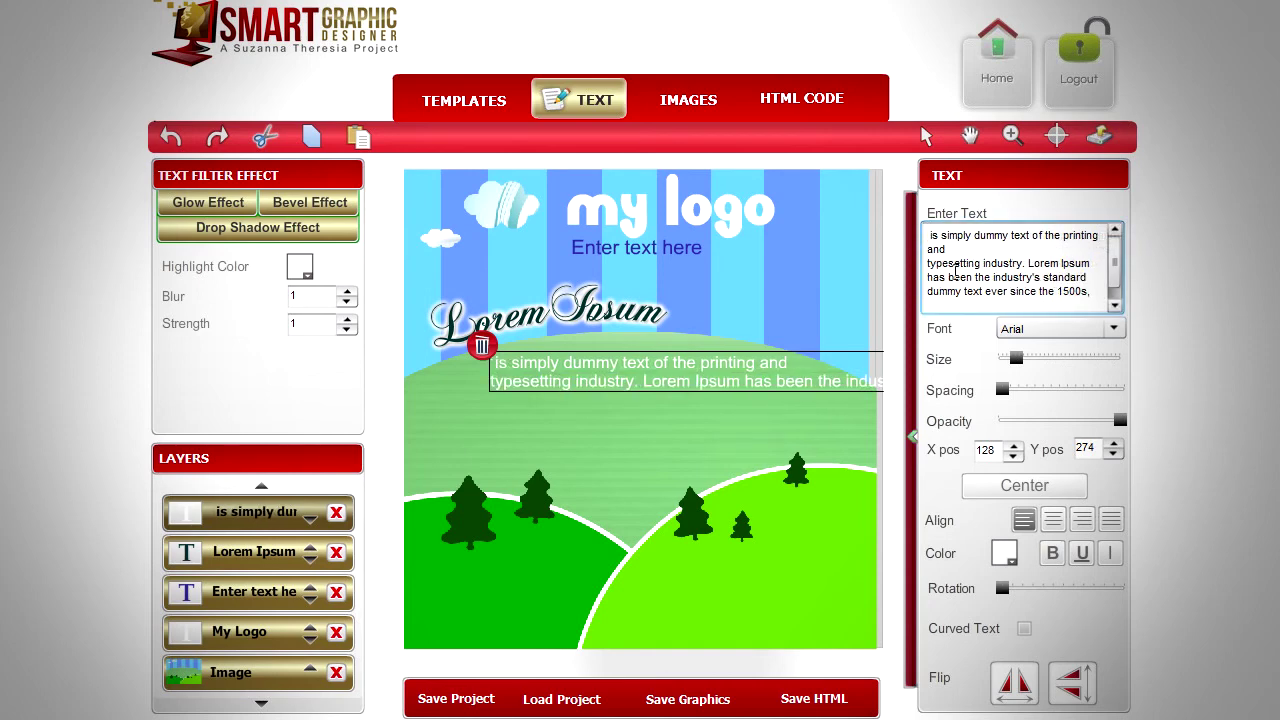
pyautogui.moveTo(858, 394); pyautogui.dragTo(809, 395)
pyautogui.click(947, 238)
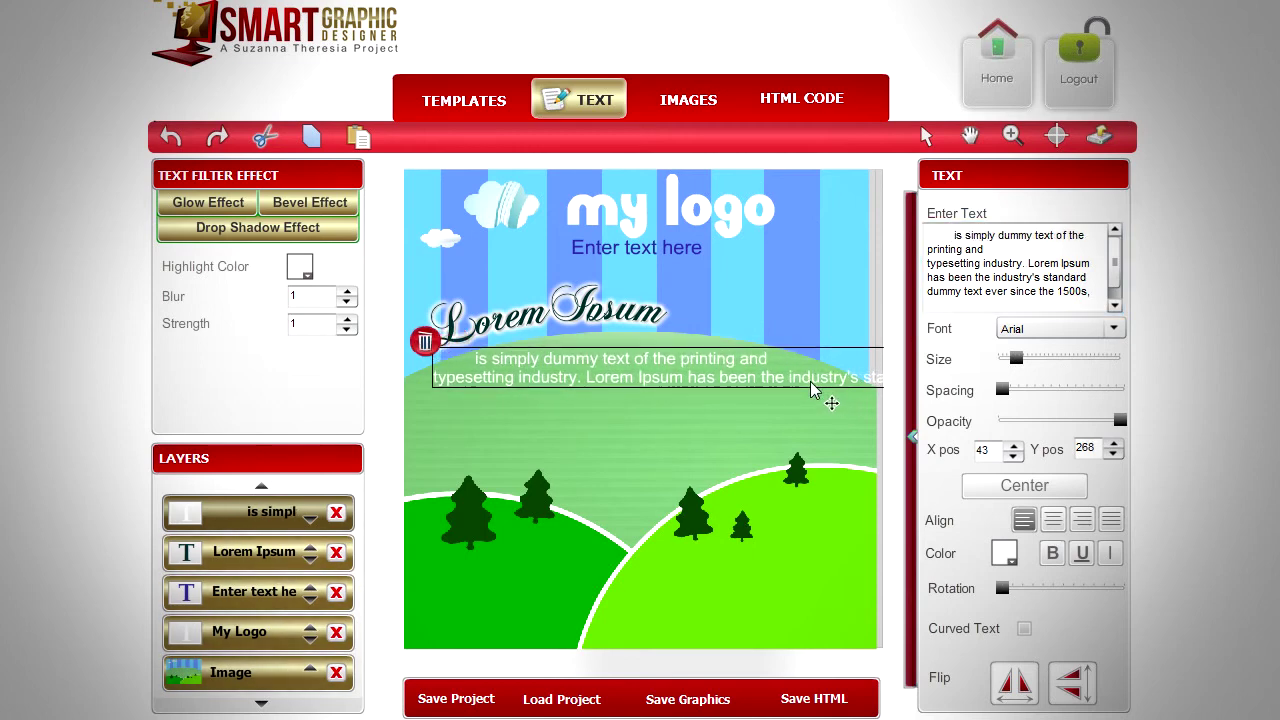
# Break the paragraph after "industry's", indent its first two lines to follow the hill's curve and move it further left
pyautogui.click(1055, 277)
pyautogui.press('Return')
pyautogui.click(928, 264)
pyautogui.moveTo(826, 403); pyautogui.dragTo(797, 408)
pyautogui.click(942, 236)
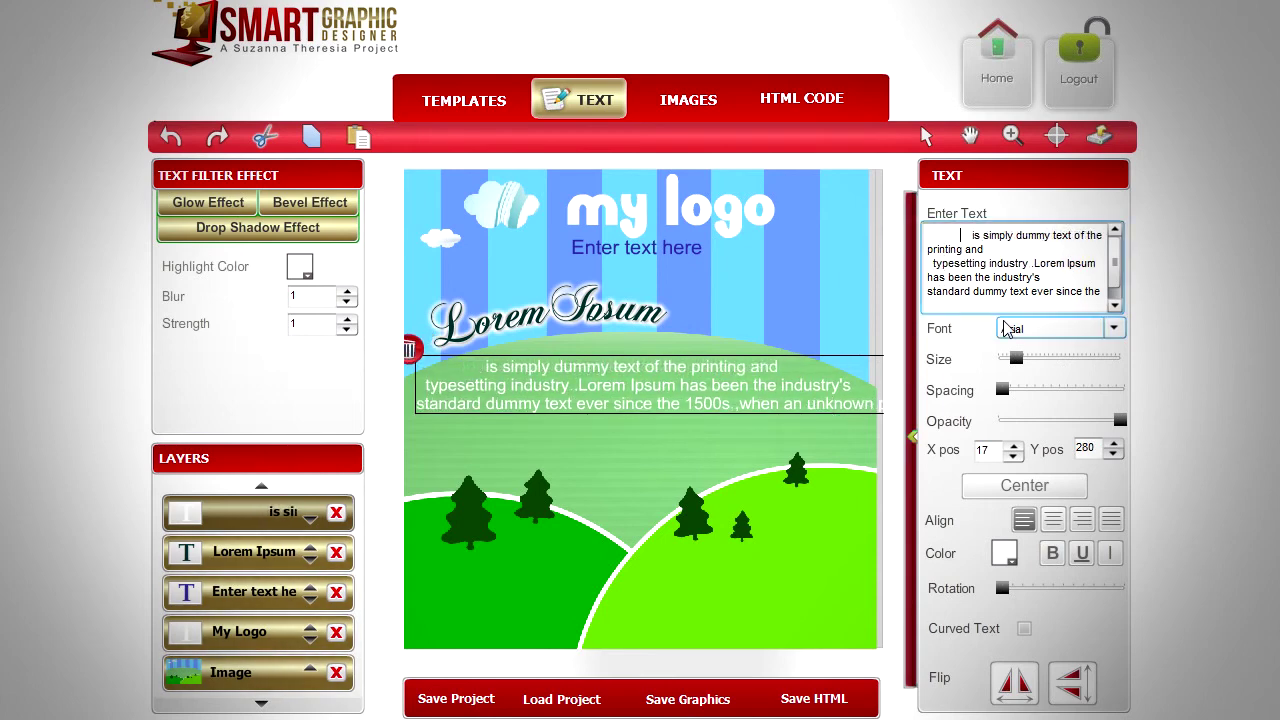
# Break the paragraph after "when an" and complete it with "of type and scrambled it to make a type specimen book."
pyautogui.moveTo(1117, 264); pyautogui.dragTo(1118, 285)
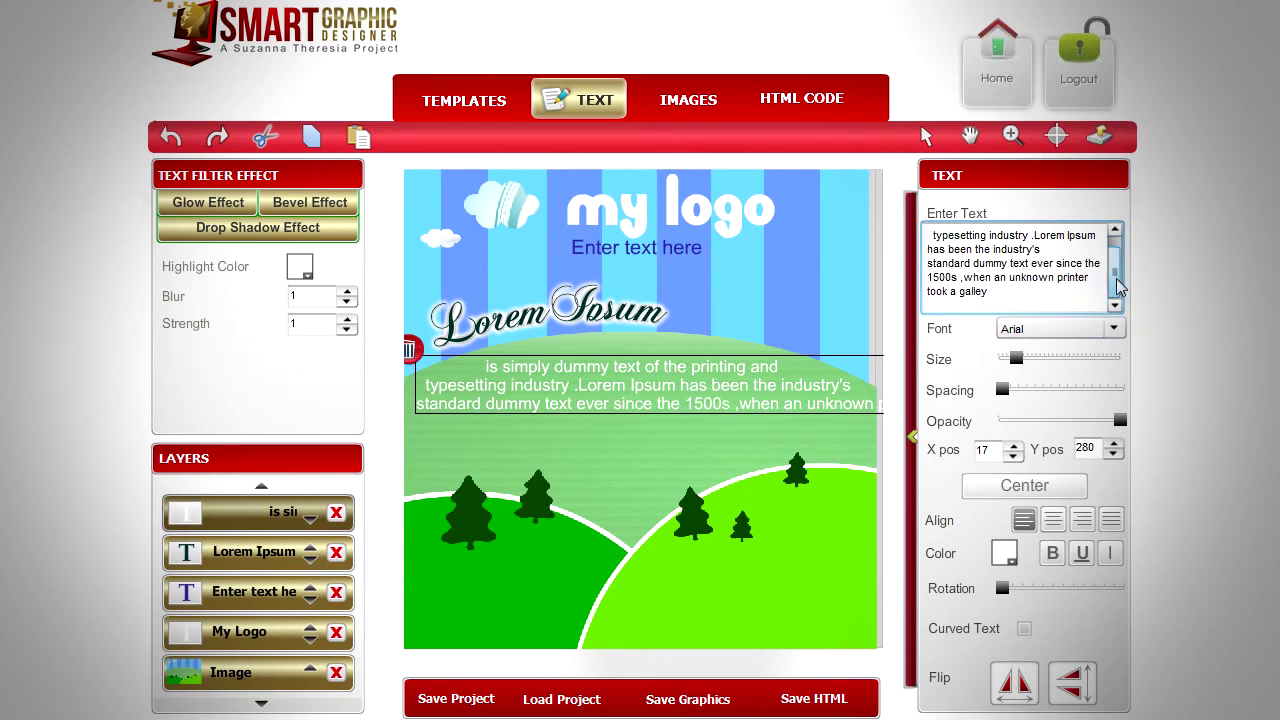
pyautogui.click(1010, 277)
pyautogui.press('Return')
pyautogui.write('of type and scrambled it to make a type specimen book.')
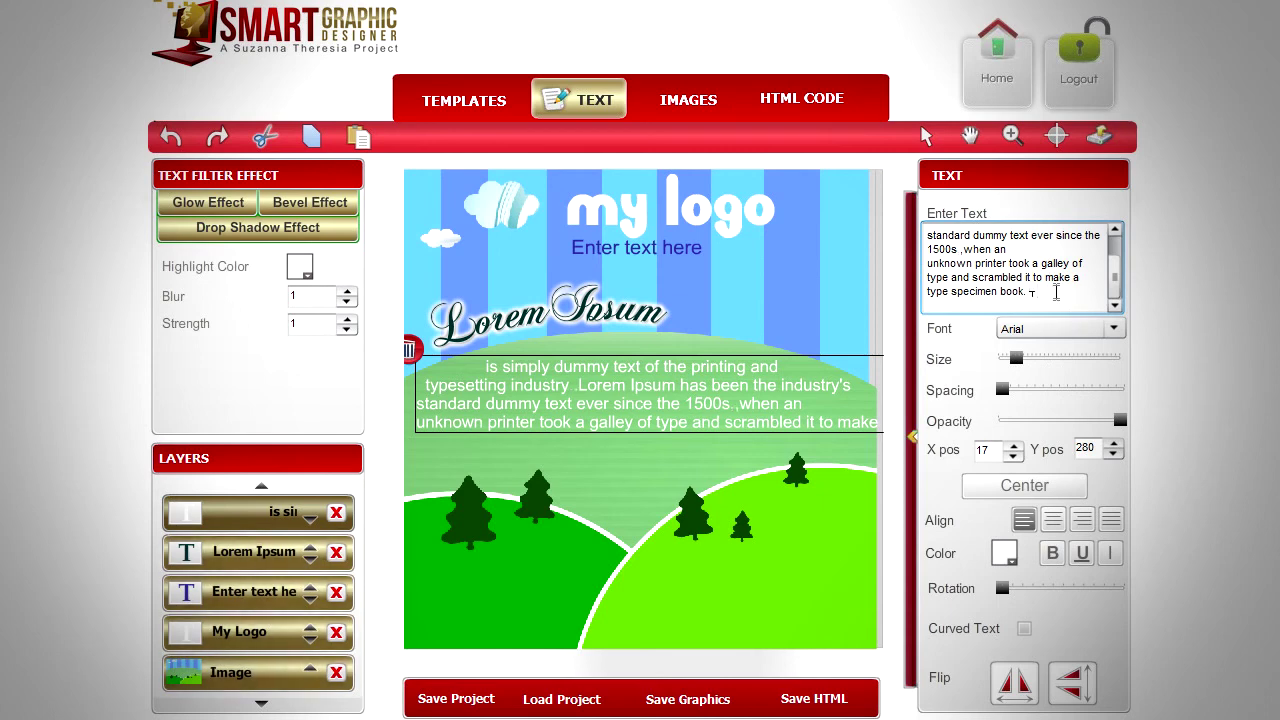
# Break the paragraph before "make a type specimen book" and nudge the text block slightly down on the hill
pyautogui.click(1055, 277)
pyautogui.press('Return')
pyautogui.moveTo(800, 413); pyautogui.dragTo(801, 417)
# Add a new text reading "2012 Smart Graphic Designer"
pyautogui.click(612, 108)
pyautogui.click(991, 252)
pyautogui.write('2012 S')
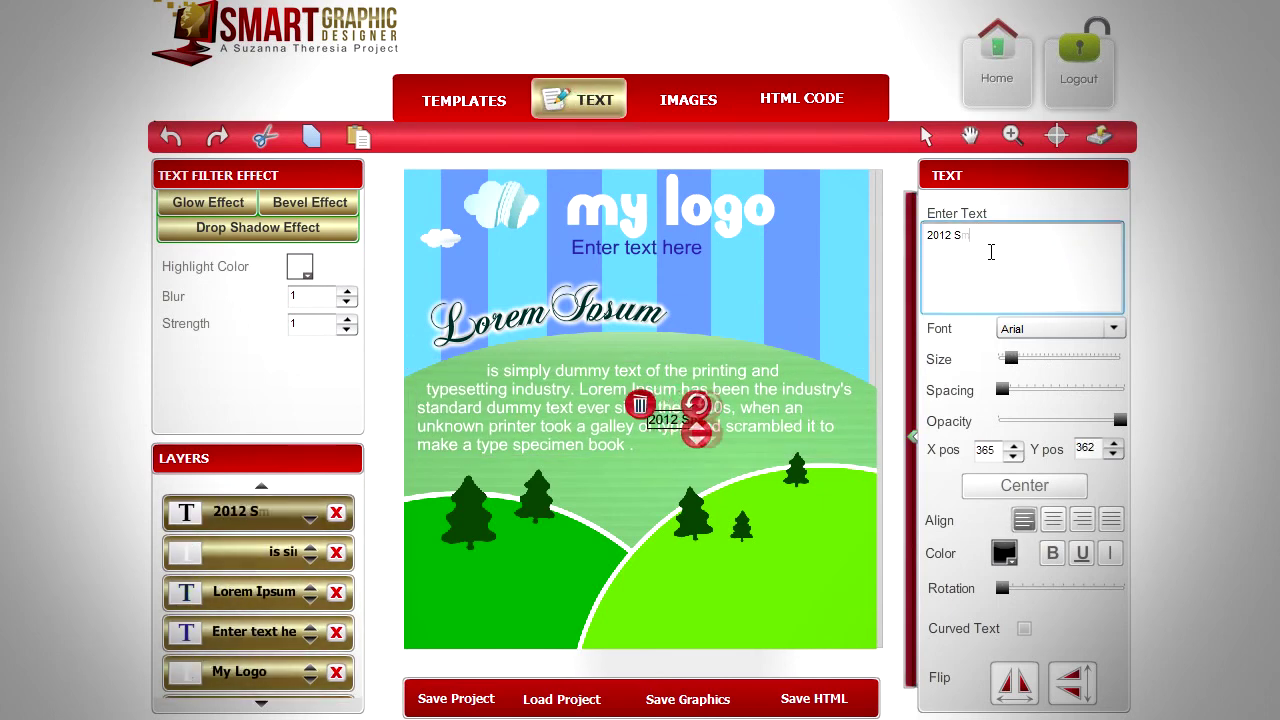
pyautogui.write('mart Graphic Designer')
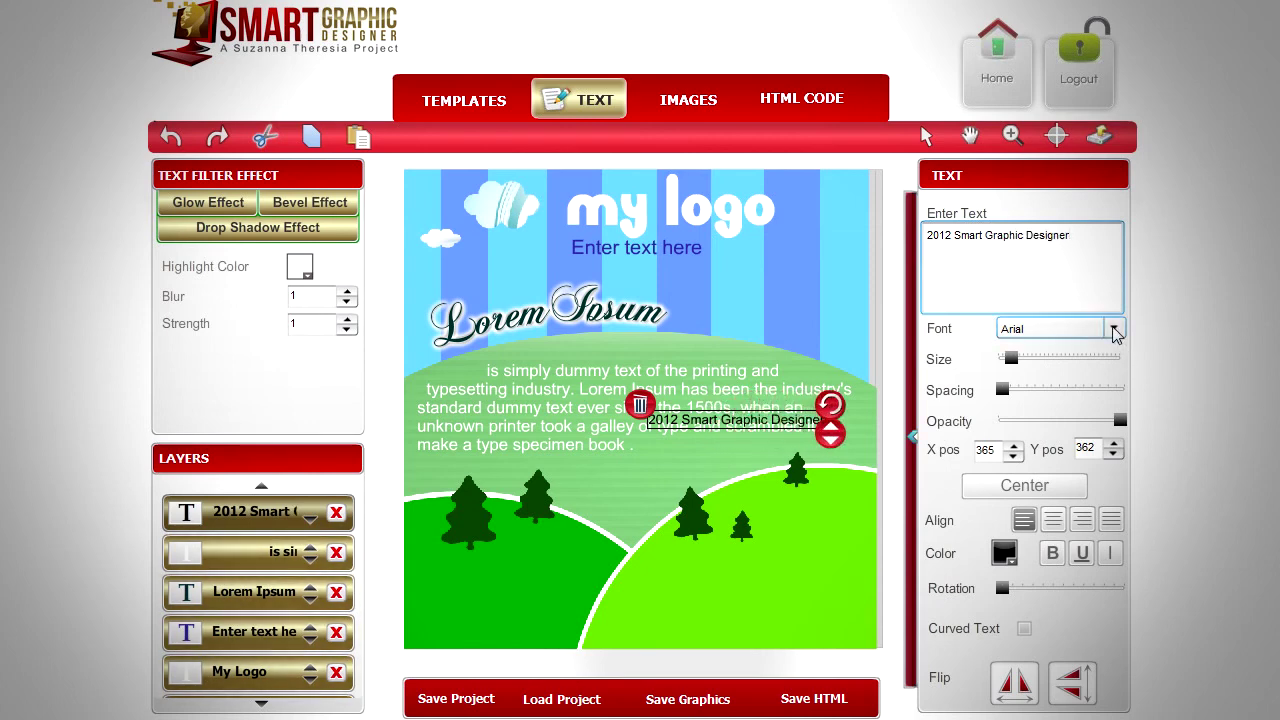
# Format "2012 Smart Graphic Designer" in bold light cyan Times and place it in the graphic's bottom-left corner
pyautogui.click(1113, 328)
pyautogui.moveTo(1118, 355); pyautogui.dragTo(1117, 424)
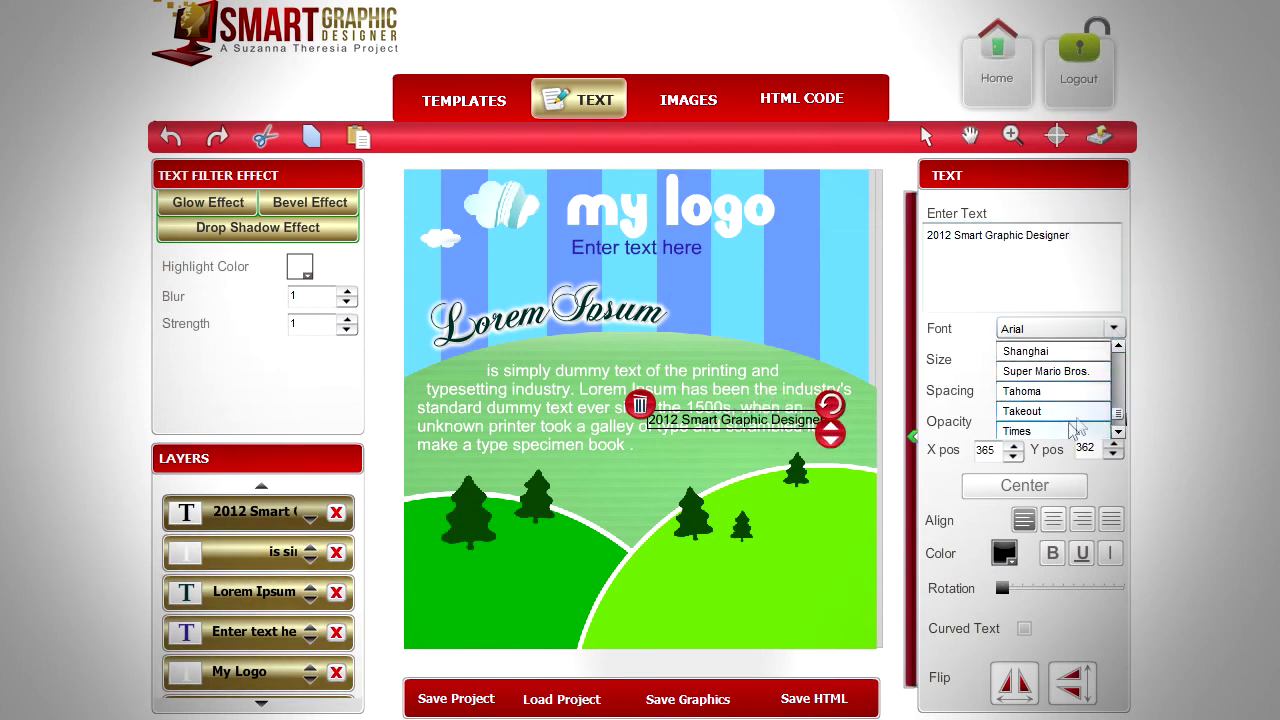
pyautogui.click(1020, 431)
pyautogui.click(1052, 556)
pyautogui.click(1004, 553)
pyautogui.click(980, 632)
pyautogui.moveTo(804, 431); pyautogui.dragTo(568, 642)
# Insert the green "100% FREE" sticker from the image library's Stickers category
pyautogui.click(692, 101)
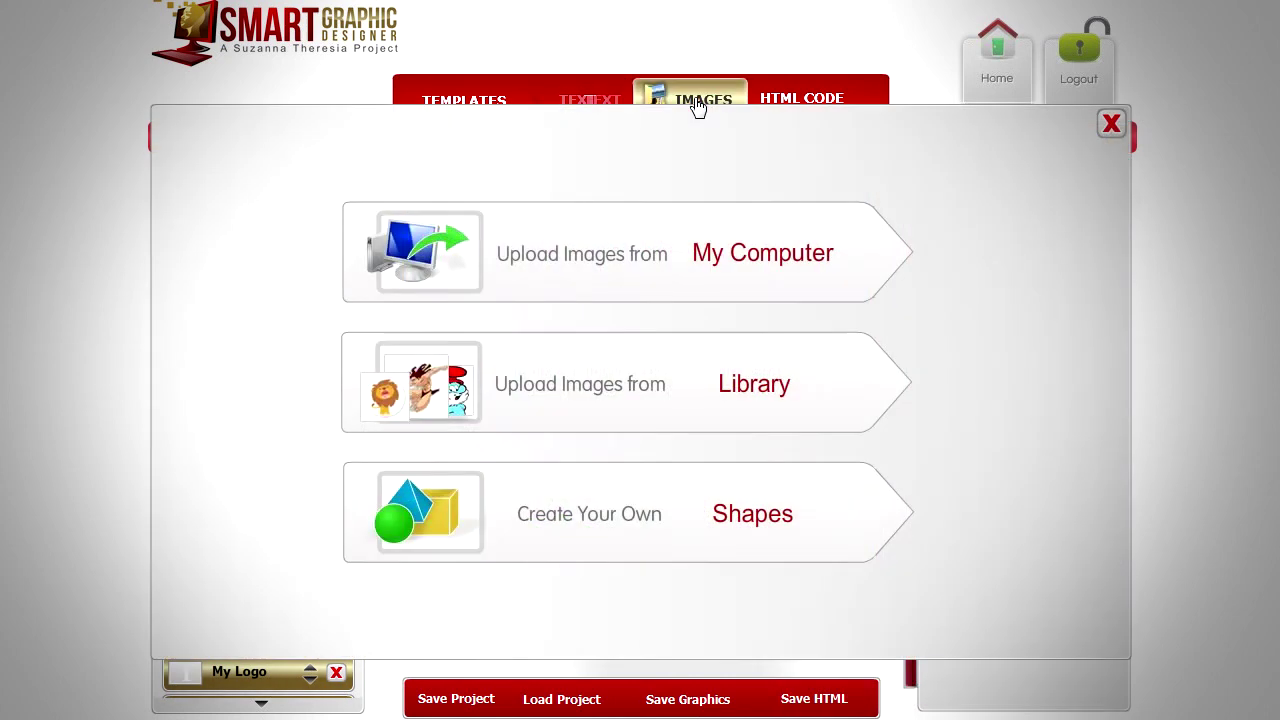
pyautogui.click(742, 400)
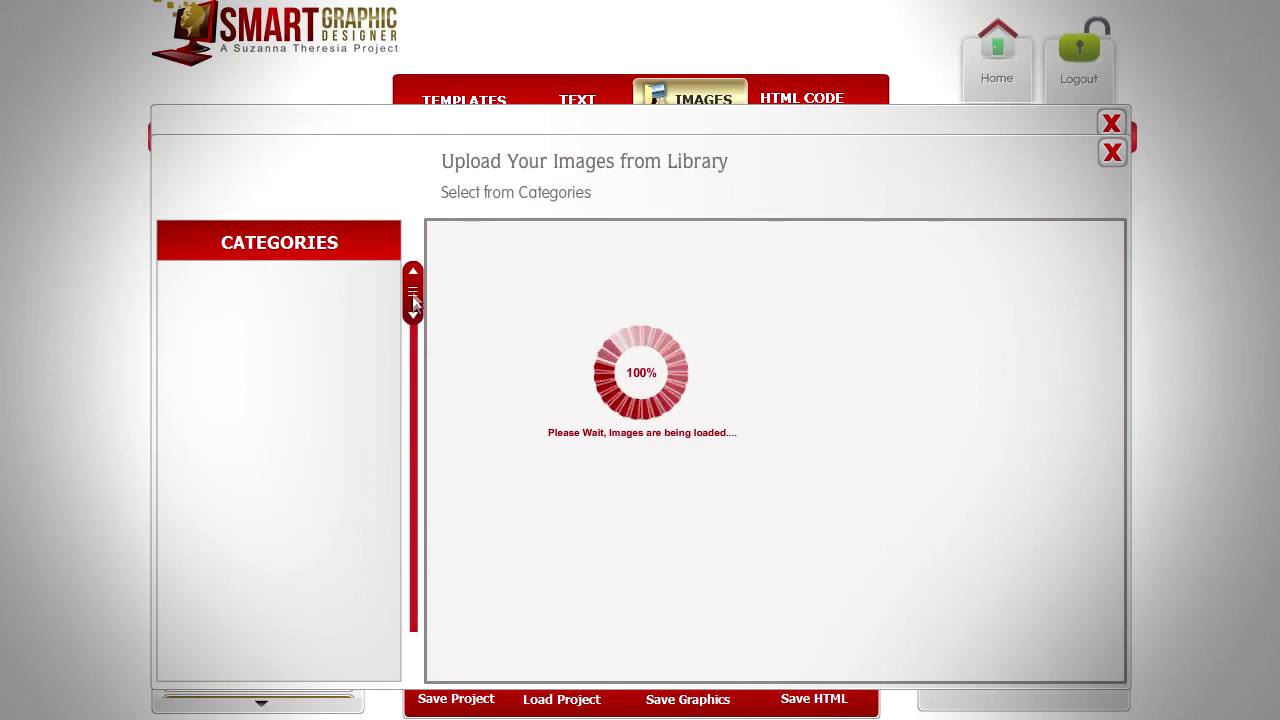
pyautogui.click(215, 541)
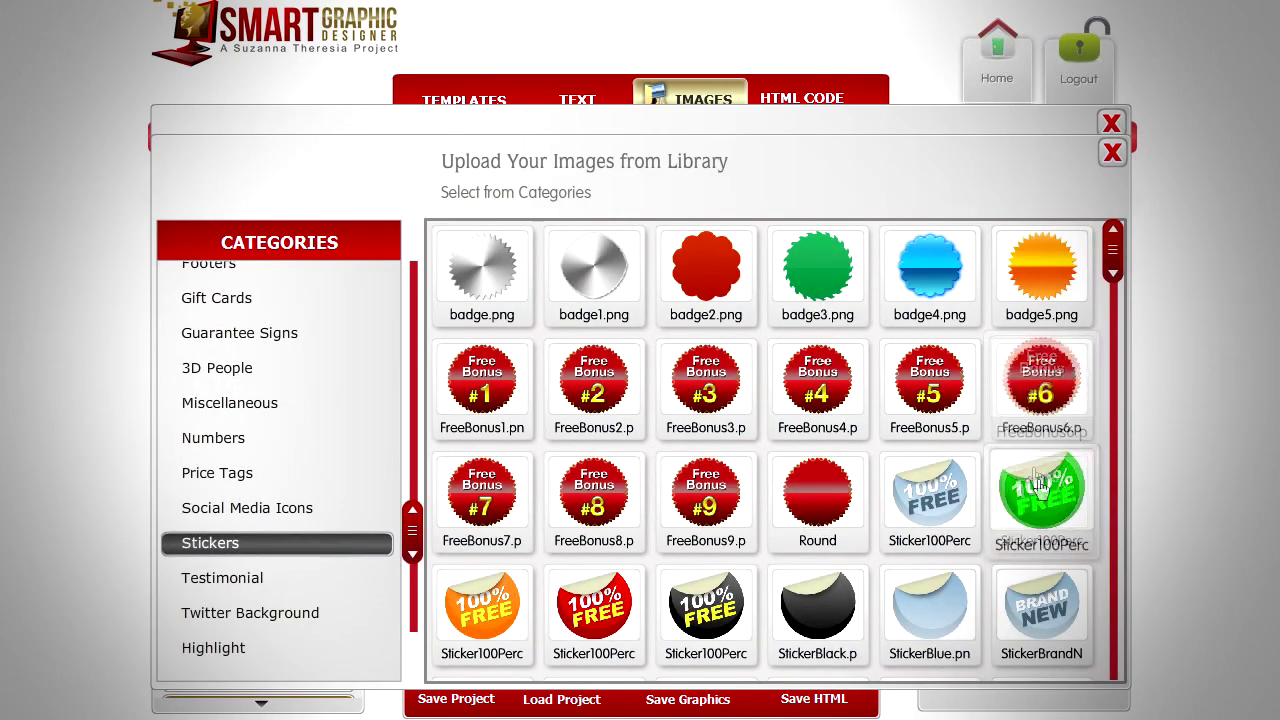
pyautogui.click(1046, 500)
# Resize the "100% FREE" sticker, place it in the graphic's bottom-right corner on the bright green hill and deselect it
pyautogui.moveTo(663, 433); pyautogui.dragTo(820, 597)
pyautogui.moveTo(734, 642); pyautogui.dragTo(738, 642)
pyautogui.moveTo(786, 597); pyautogui.dragTo(791, 608)
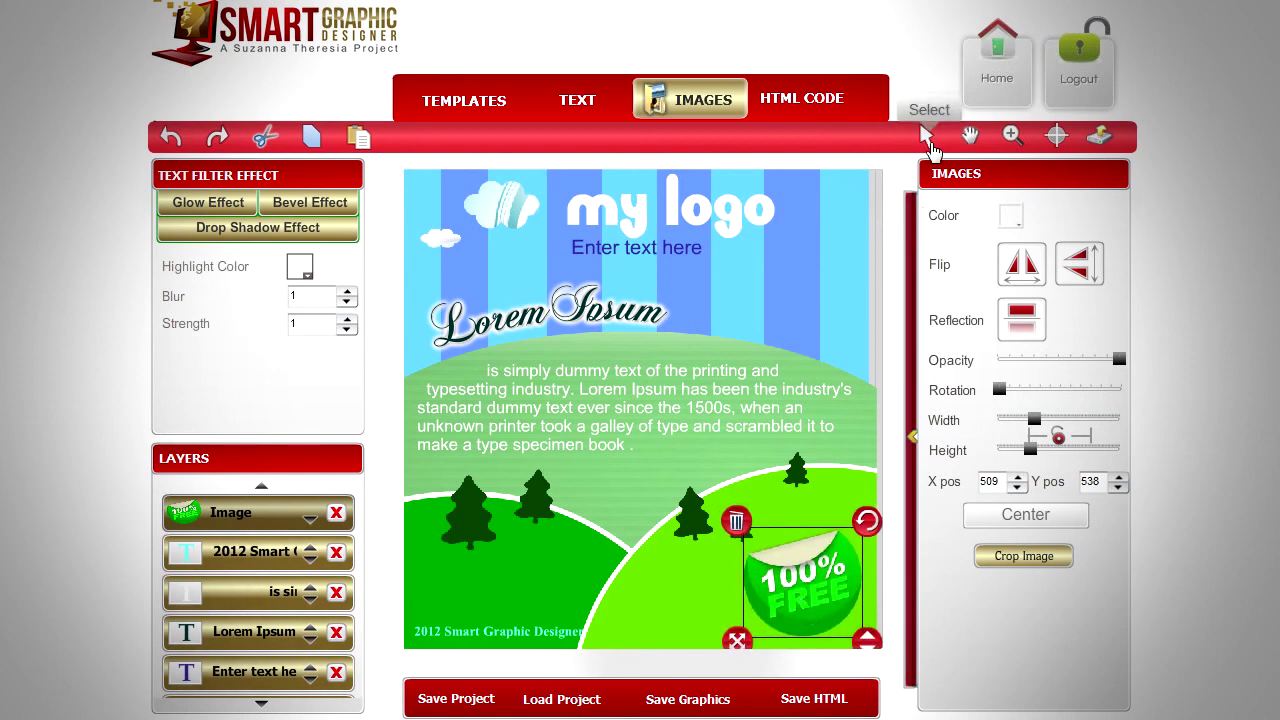
pyautogui.click(882, 207)
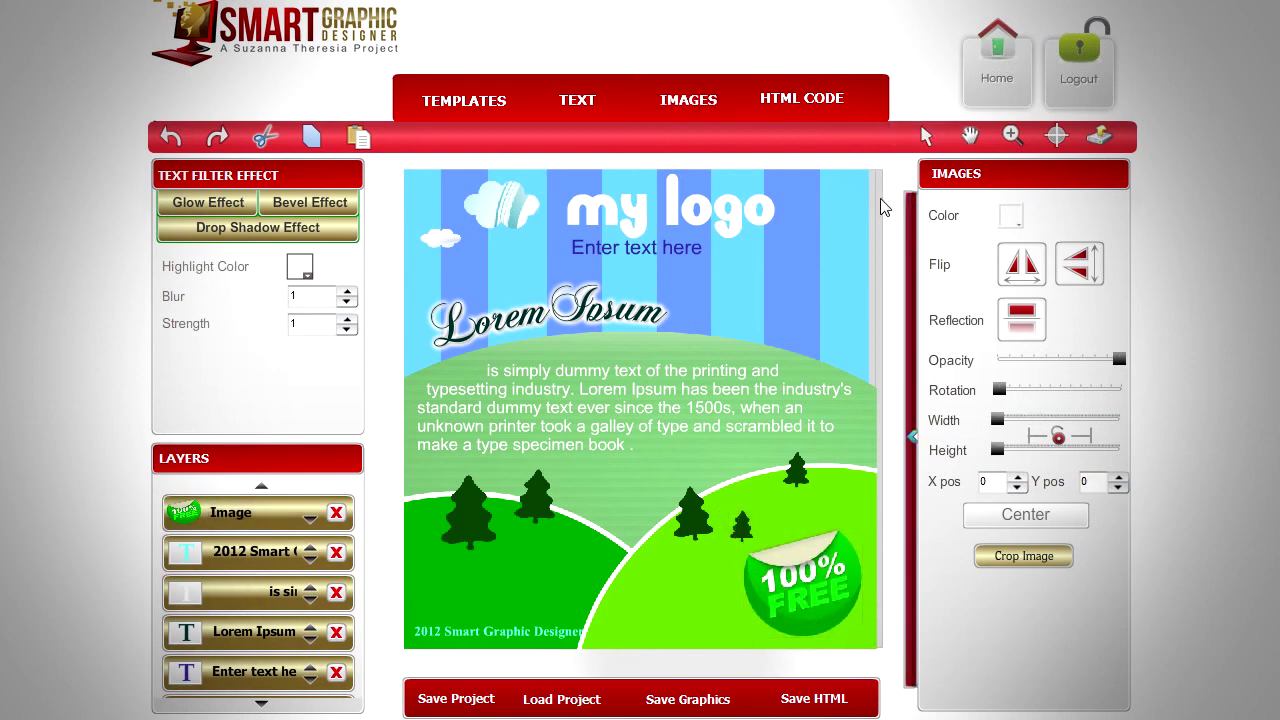